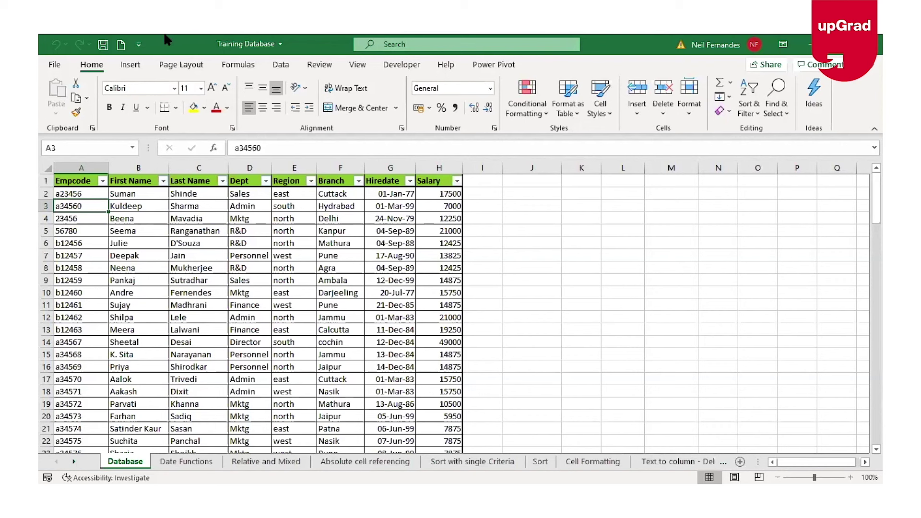
# Step: Move the Quick Access Toolbar below the ribbon and return it above the ribbon
pyautogui.click(139, 45)
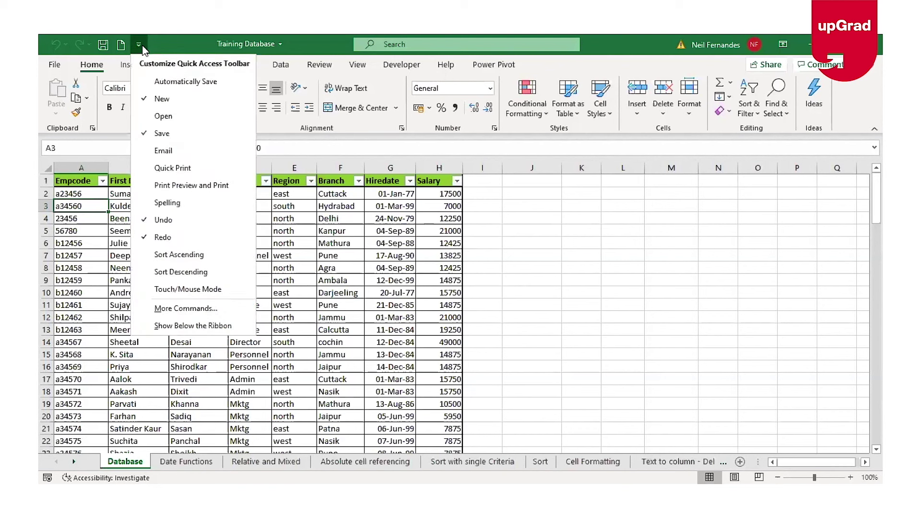
pyautogui.click(186, 328)
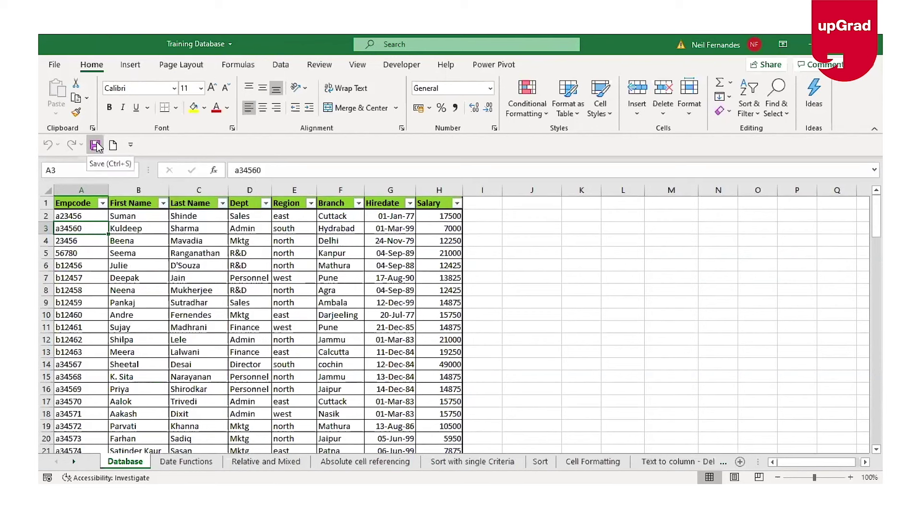
pyautogui.click(131, 145)
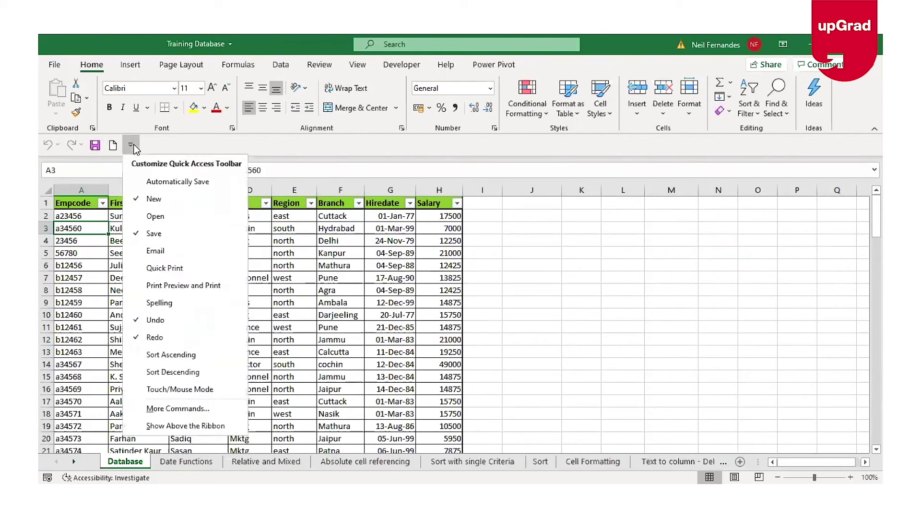
pyautogui.click(183, 427)
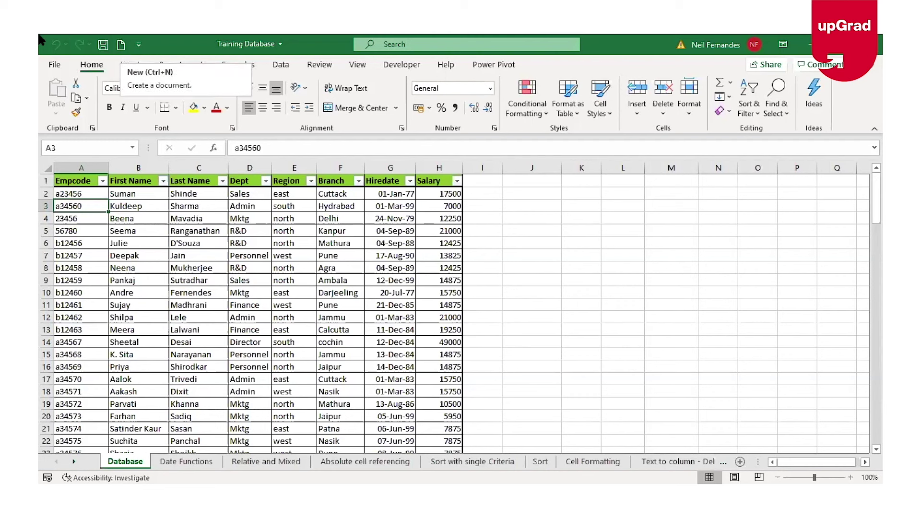
# Step: View the start page and the available new-workbook templates, and return to the Database worksheet without creating a workbook
pyautogui.click(54, 68)
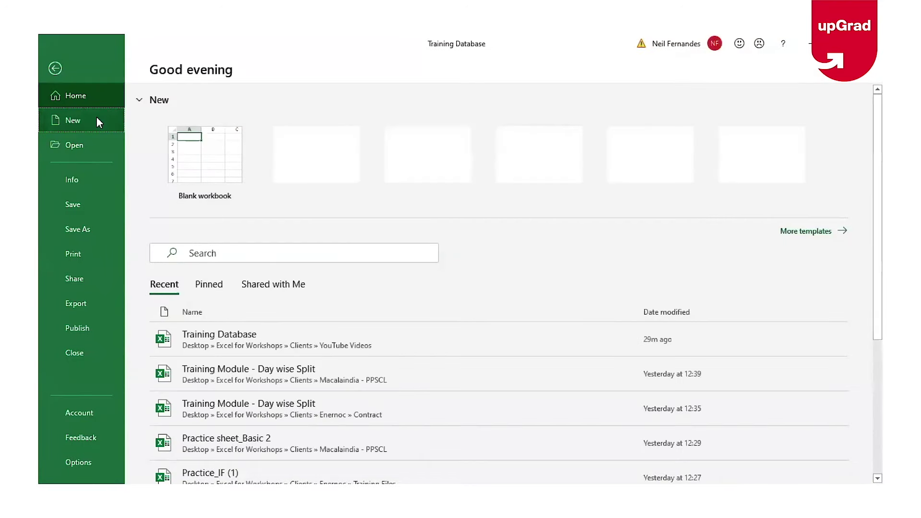
pyautogui.click(97, 118)
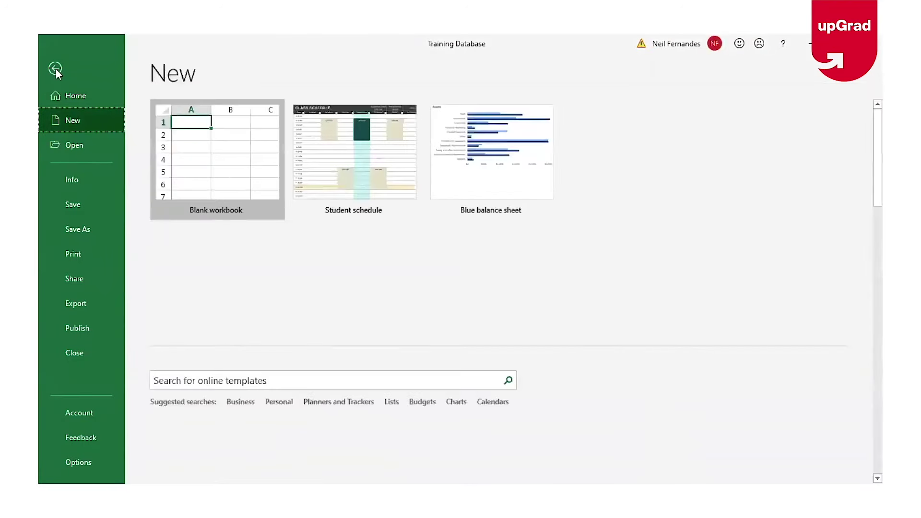
pyautogui.click(55, 69)
pyautogui.click(54, 66)
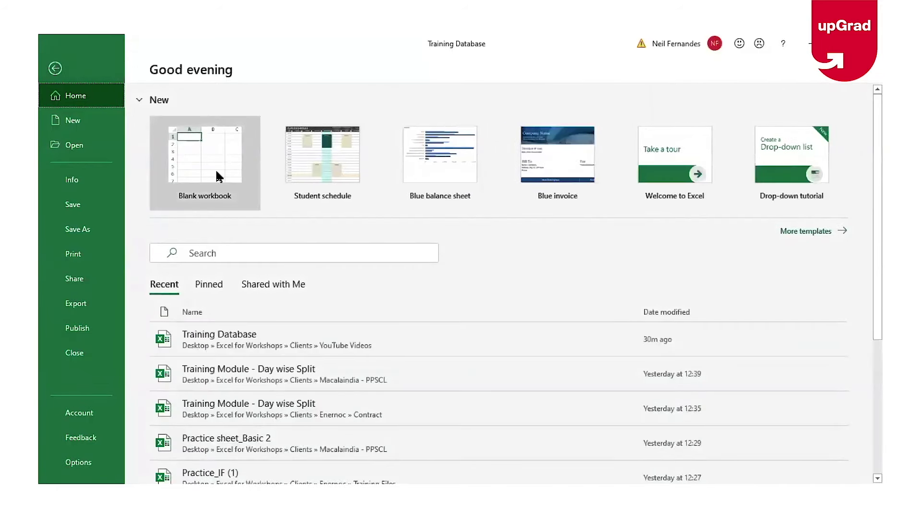
pyautogui.click(55, 68)
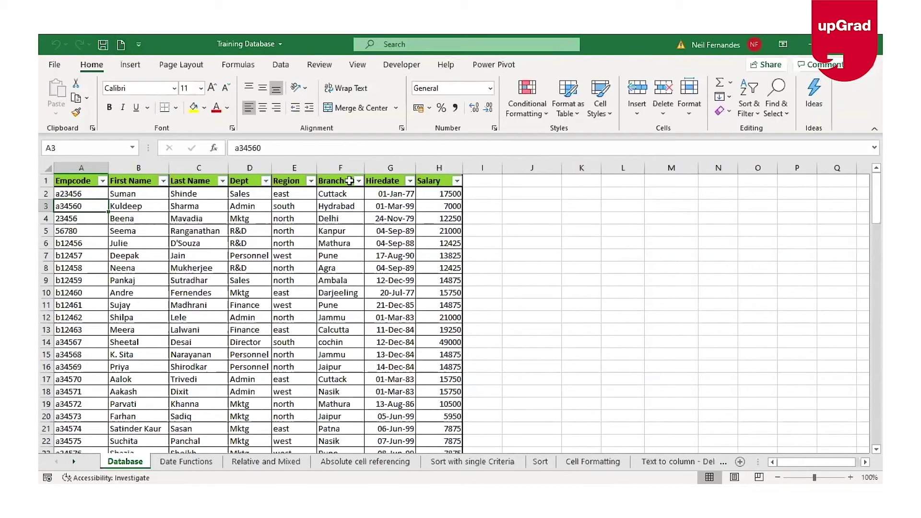
# Step: Check the Quick Access Toolbar's list of standard commands and the options for adding the Table command to it
pyautogui.click(135, 46)
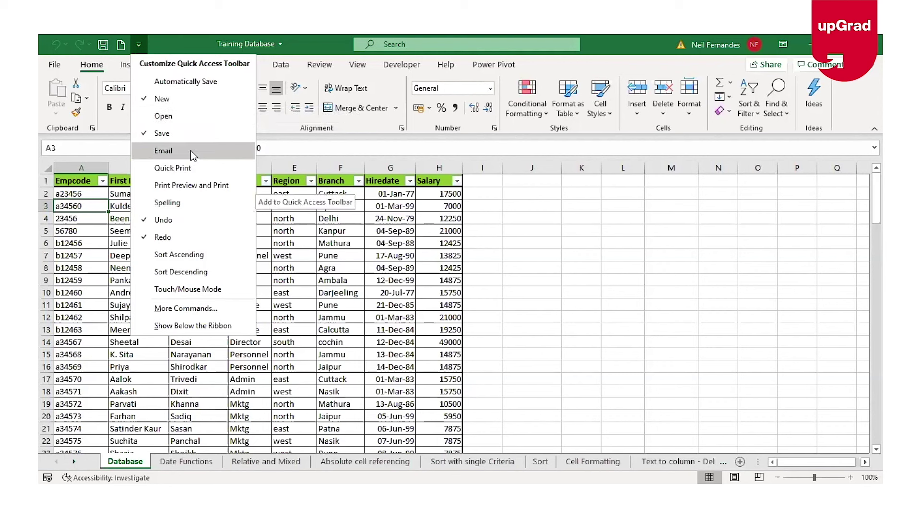
pyautogui.click(416, 144)
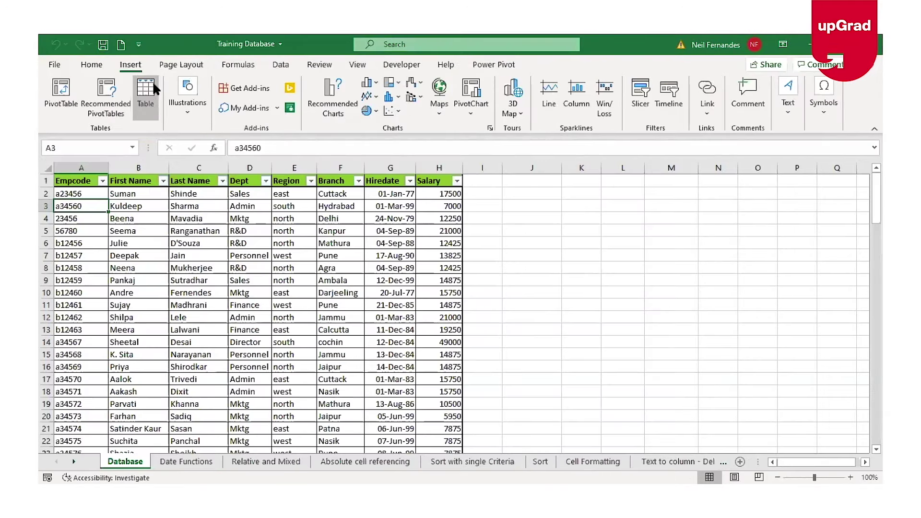
pyautogui.rightClick(153, 82)
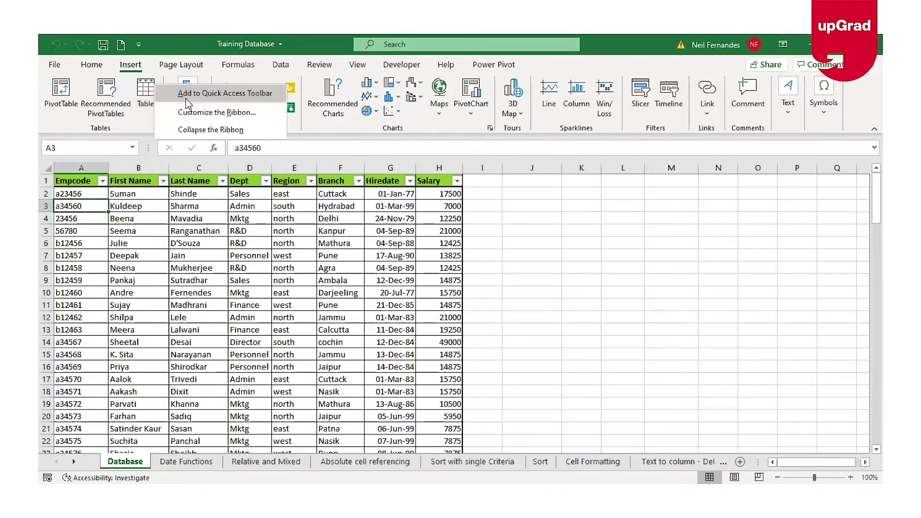
pyautogui.click(179, 40)
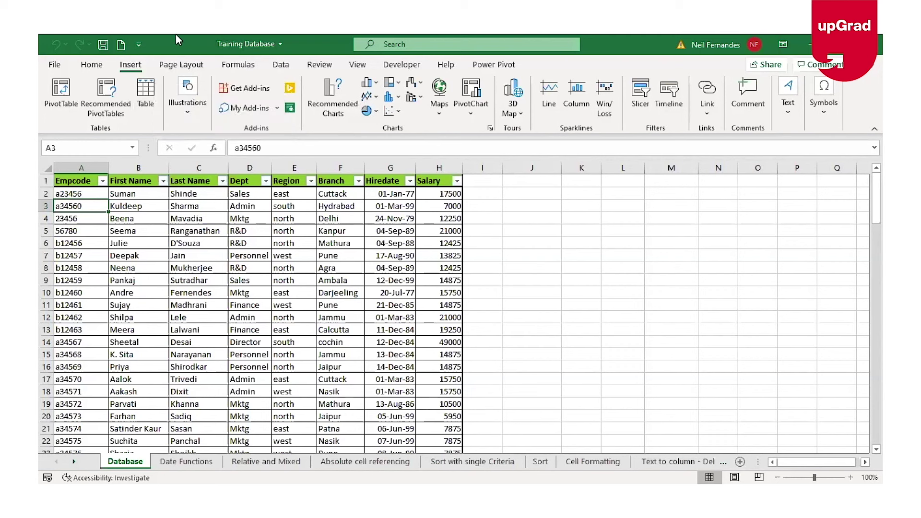
# Step: Add the 3-D Color command from All Commands to the Quick Access Toolbar for all documents
pyautogui.click(138, 45)
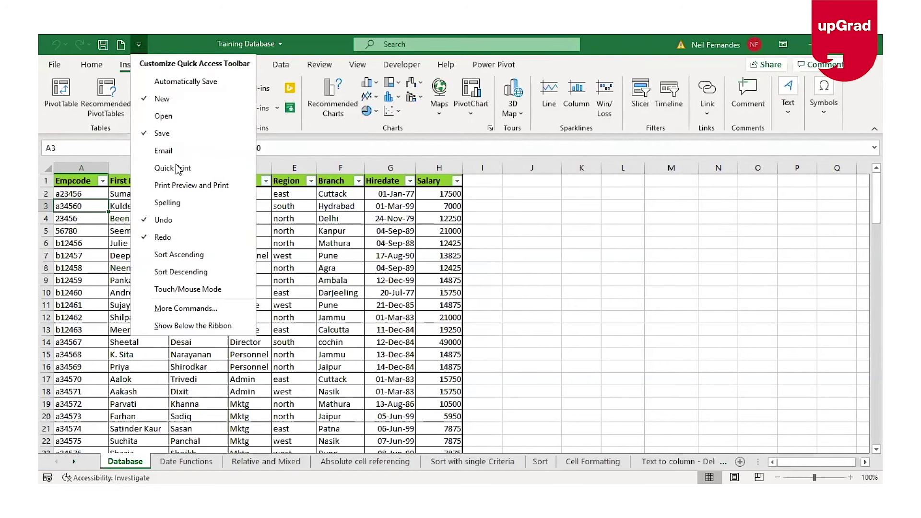
pyautogui.press('Escape')
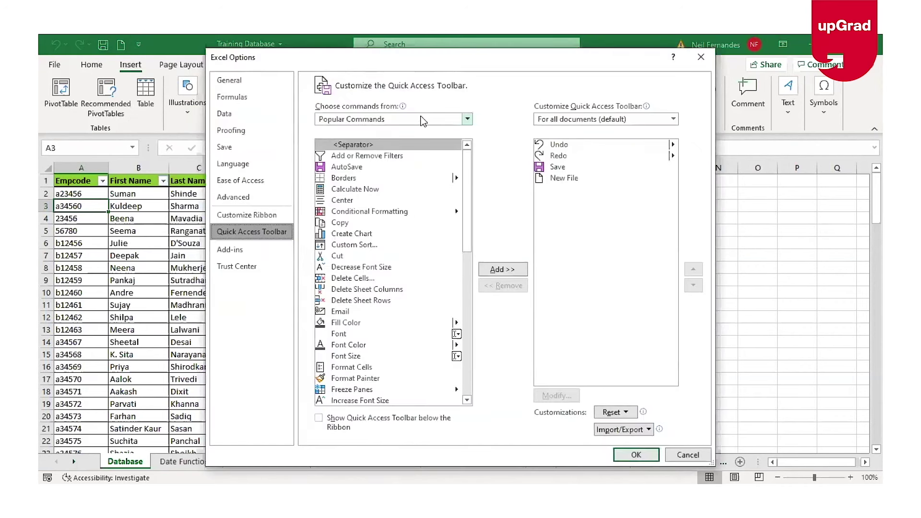
pyautogui.click(384, 119)
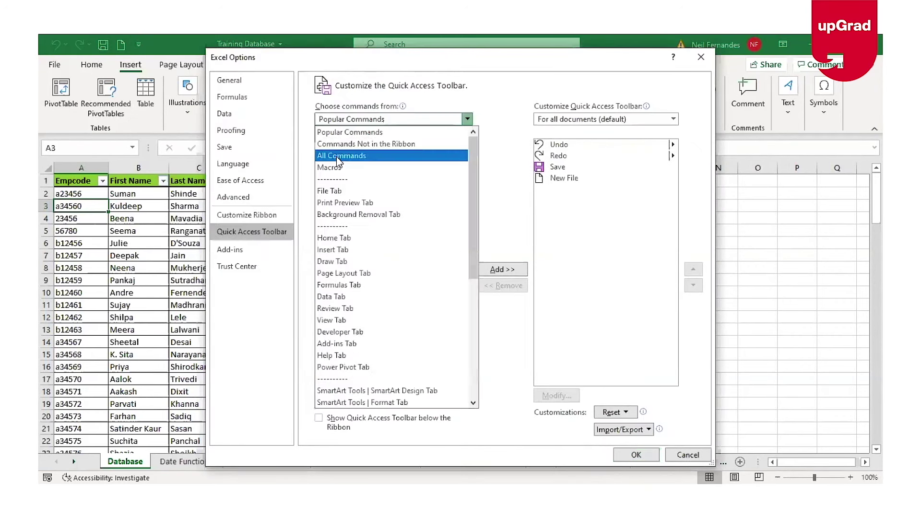
pyautogui.click(337, 157)
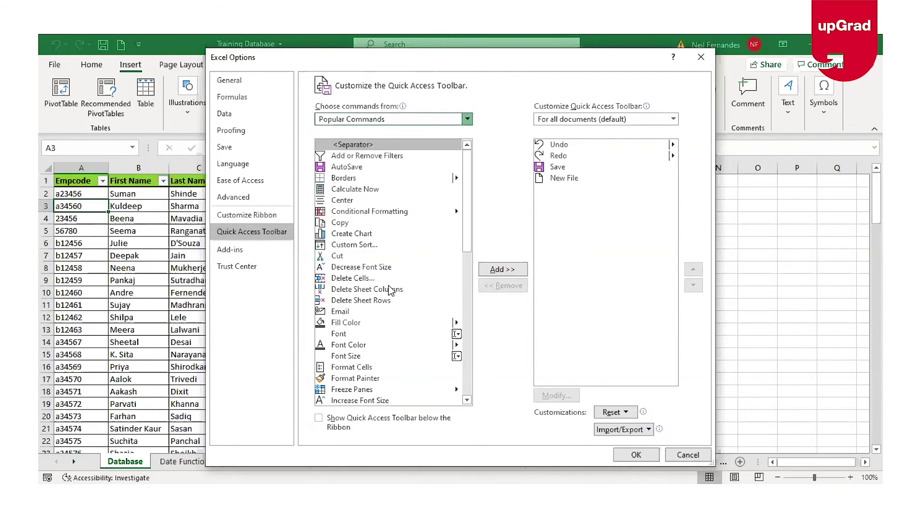
pyautogui.click(347, 267)
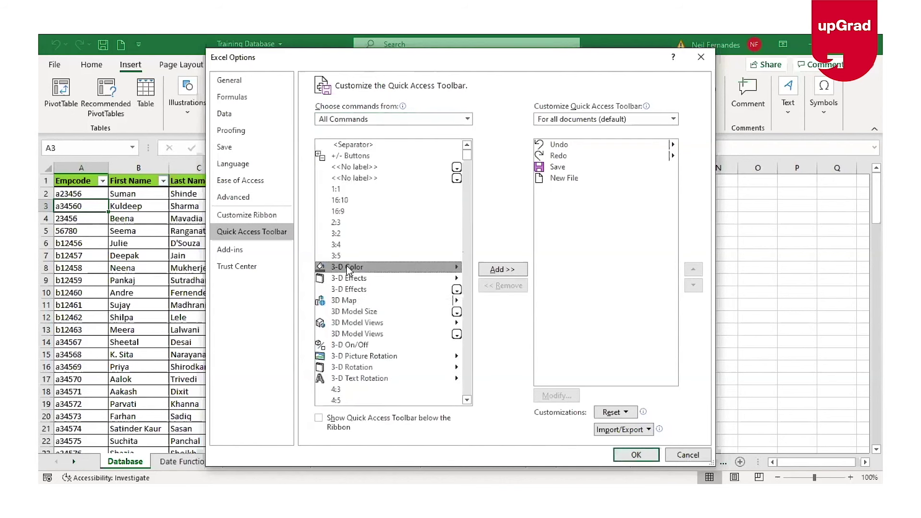
pyautogui.click(510, 269)
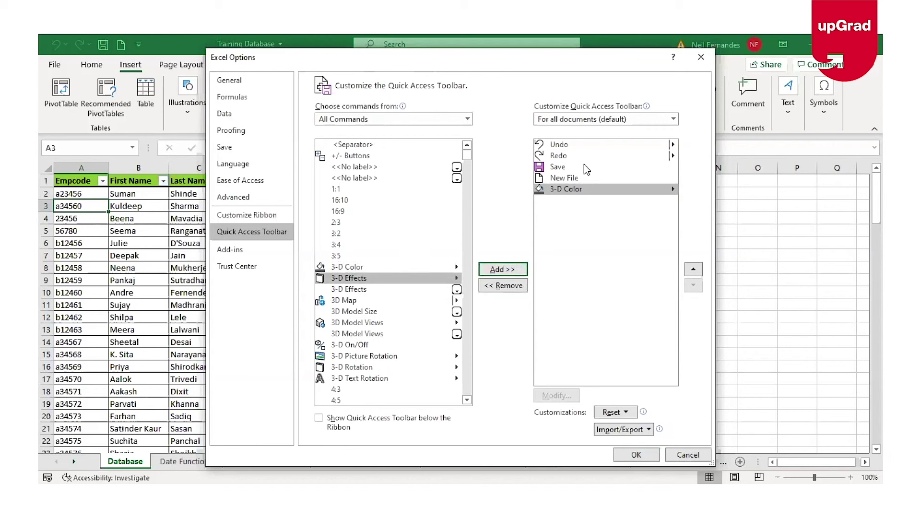
pyautogui.click(637, 456)
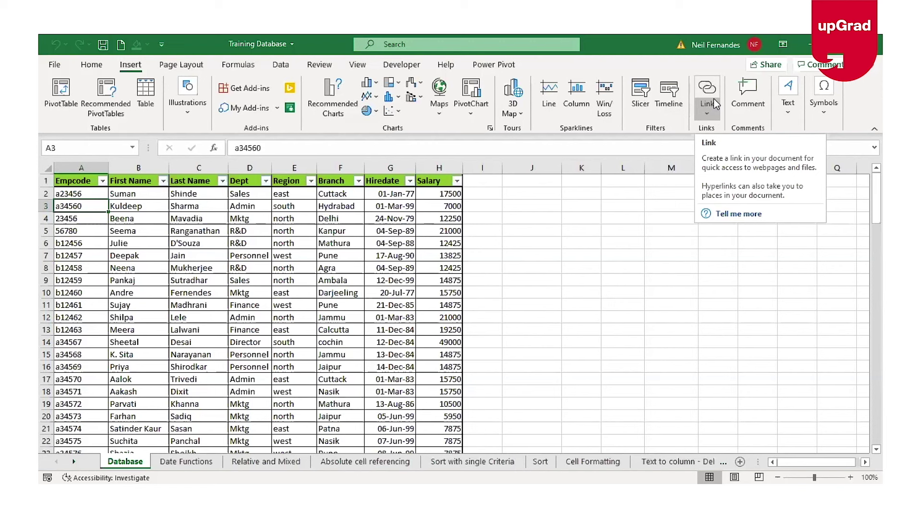
# Step: Examine the command groups for Home, Insert, Page Layout, Formulas, Review, Data and View on the ribbon
pyautogui.click(91, 65)
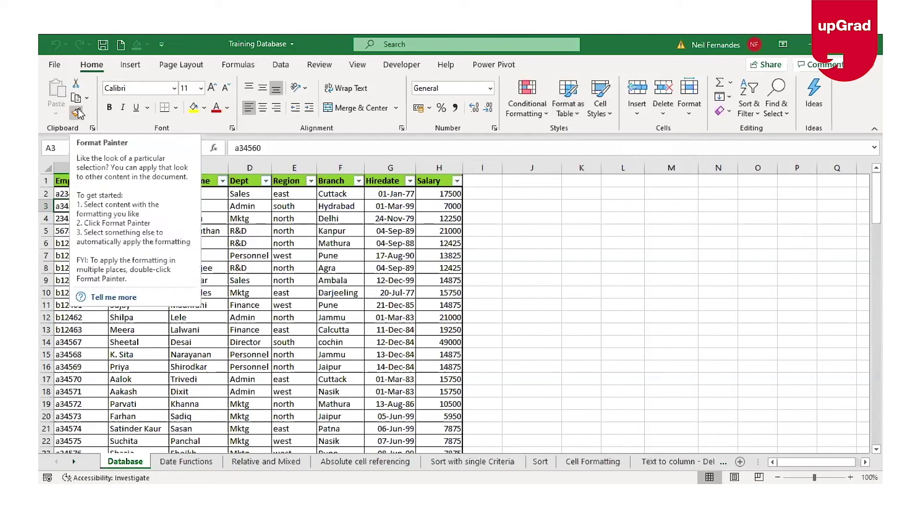
pyautogui.click(132, 65)
pyautogui.click(176, 65)
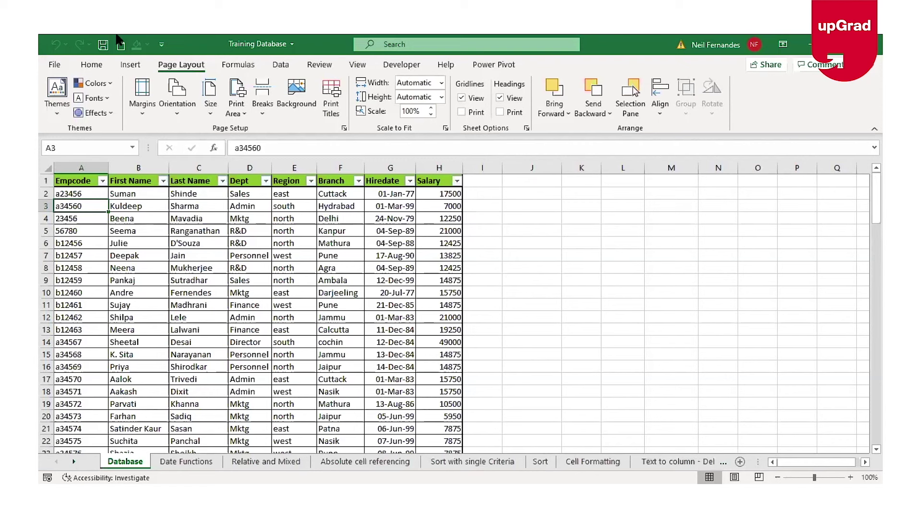
pyautogui.click(92, 64)
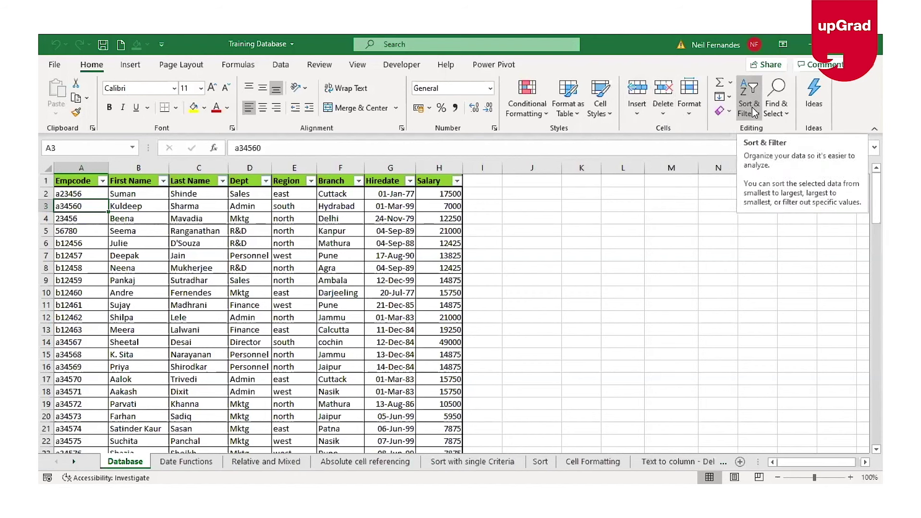
pyautogui.click(138, 65)
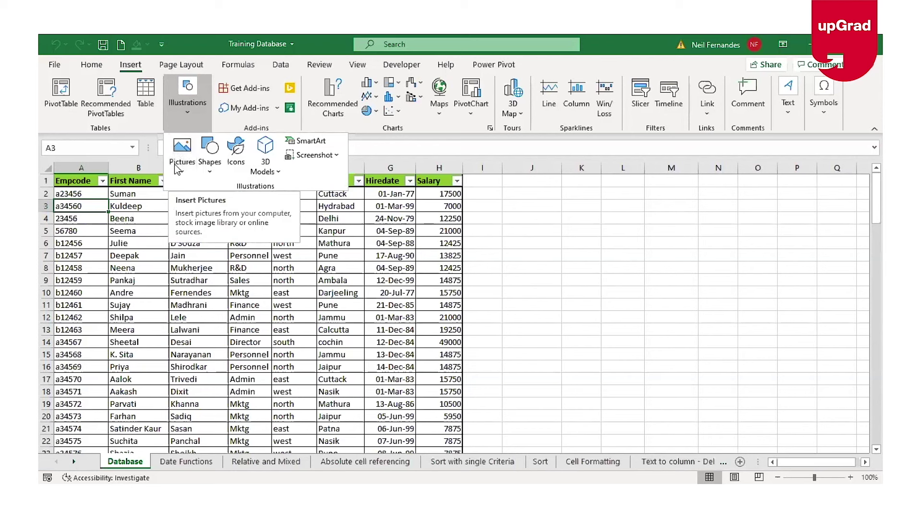
pyautogui.click(178, 65)
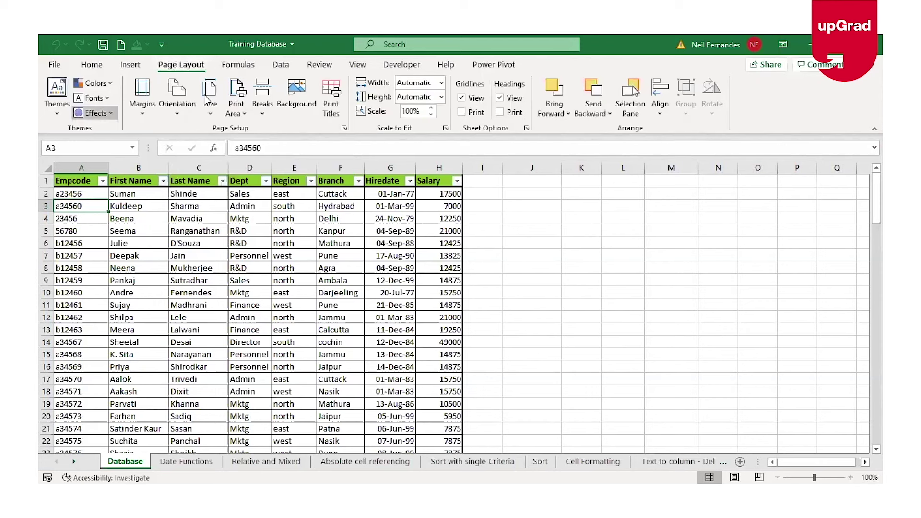
pyautogui.click(240, 65)
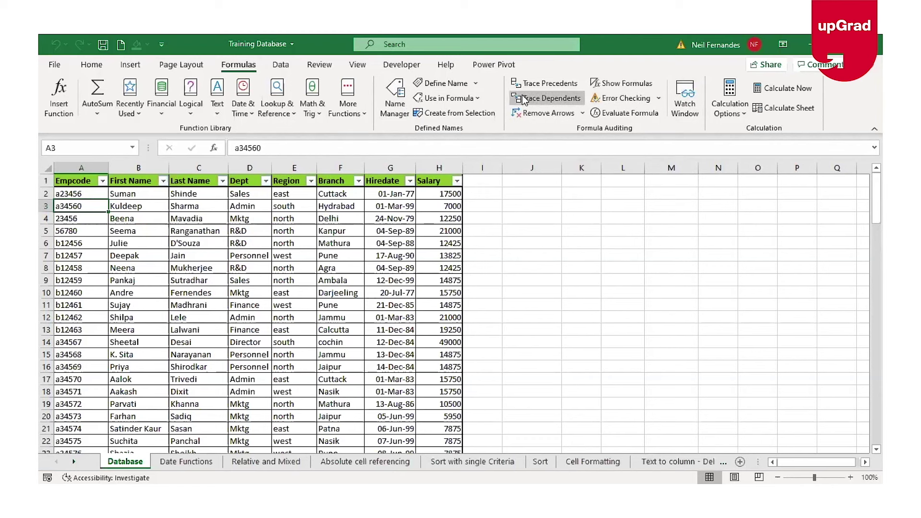
pyautogui.click(326, 66)
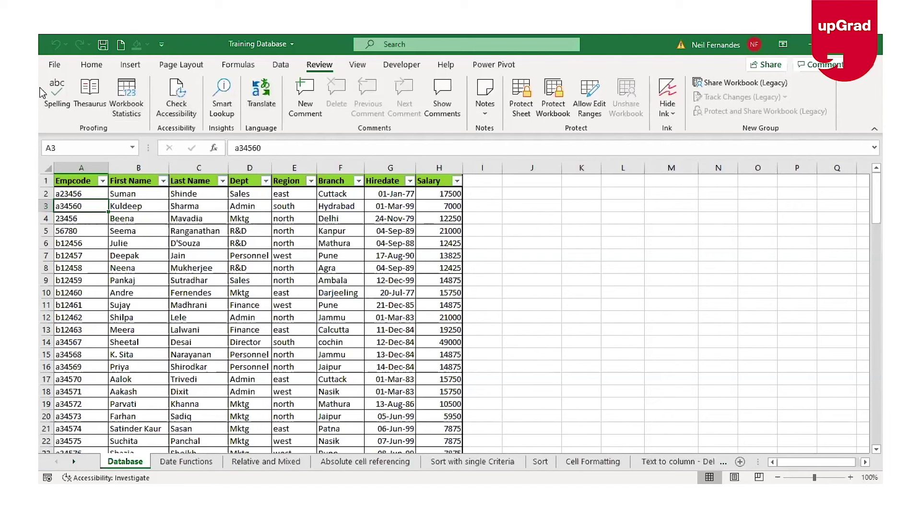
pyautogui.click(283, 65)
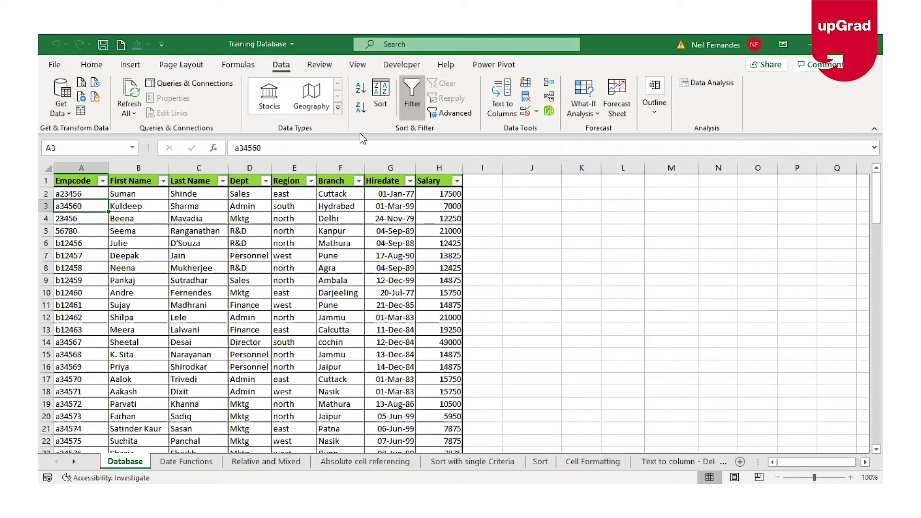
pyautogui.click(352, 70)
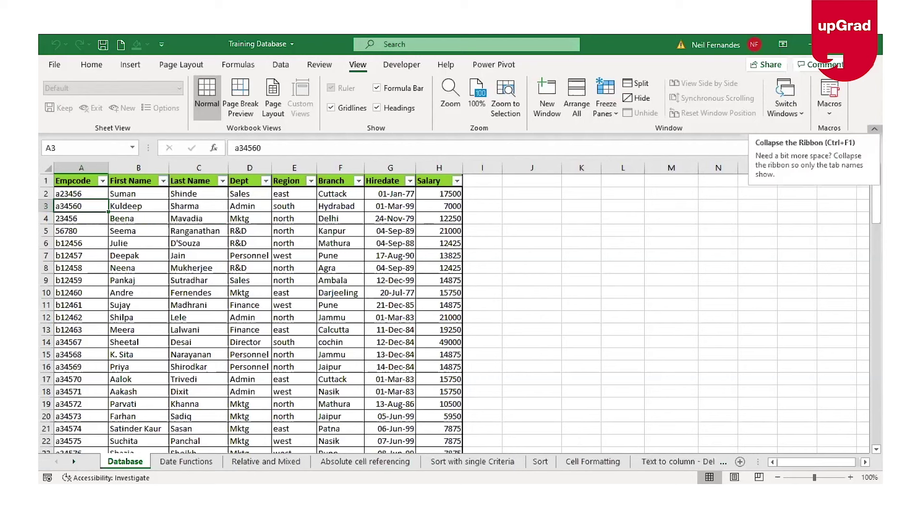
# Step: Collapse the ribbon to its names only and expand it again, using two different ways of doing so
pyautogui.click(874, 129)
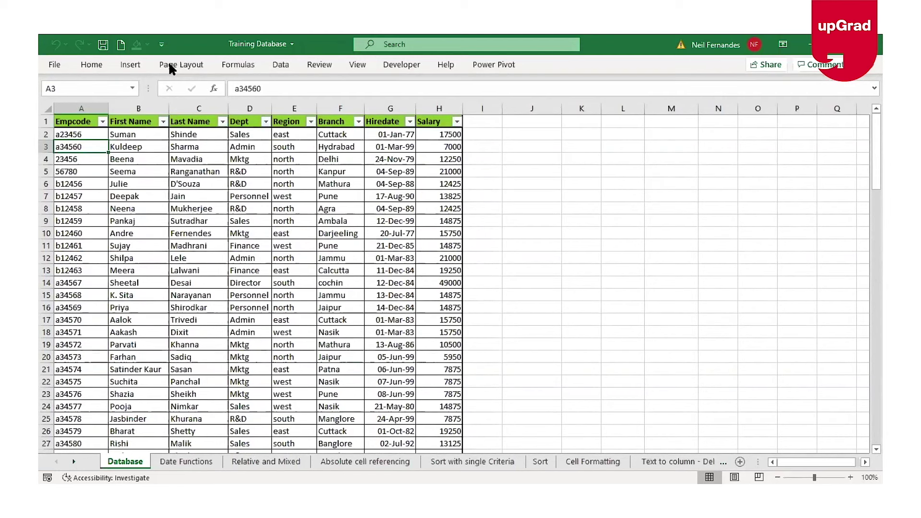
pyautogui.rightClick(445, 67)
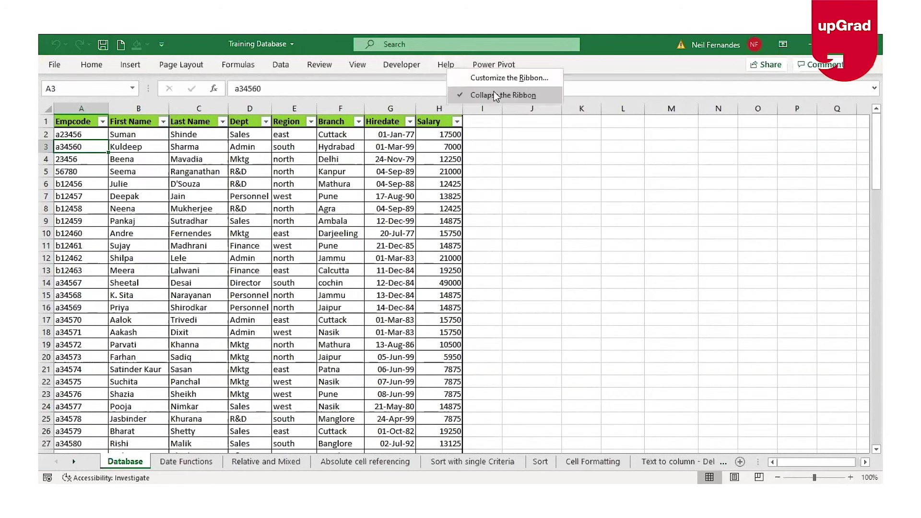
pyautogui.click(462, 95)
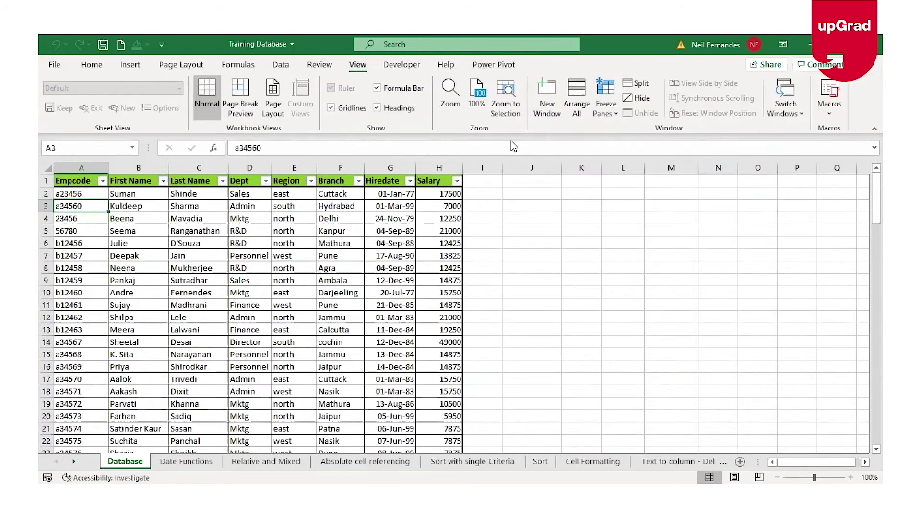
pyautogui.rightClick(408, 99)
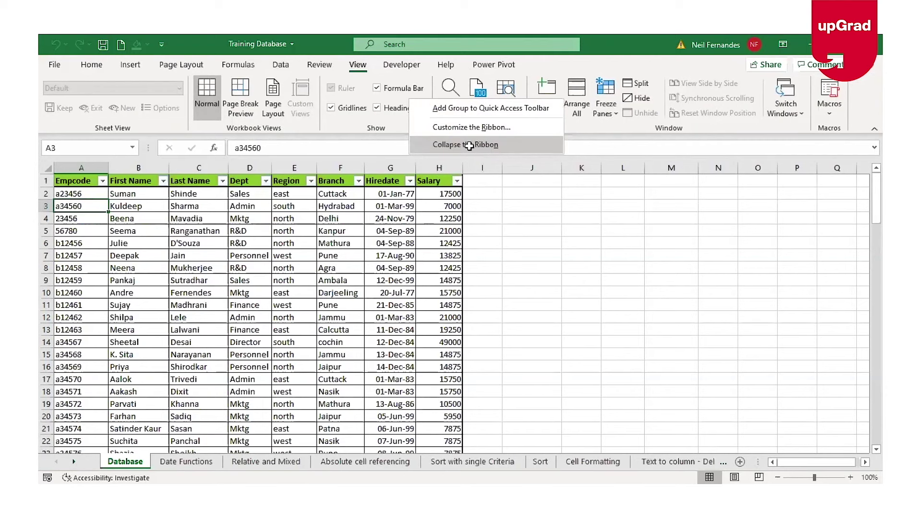
pyautogui.click(471, 146)
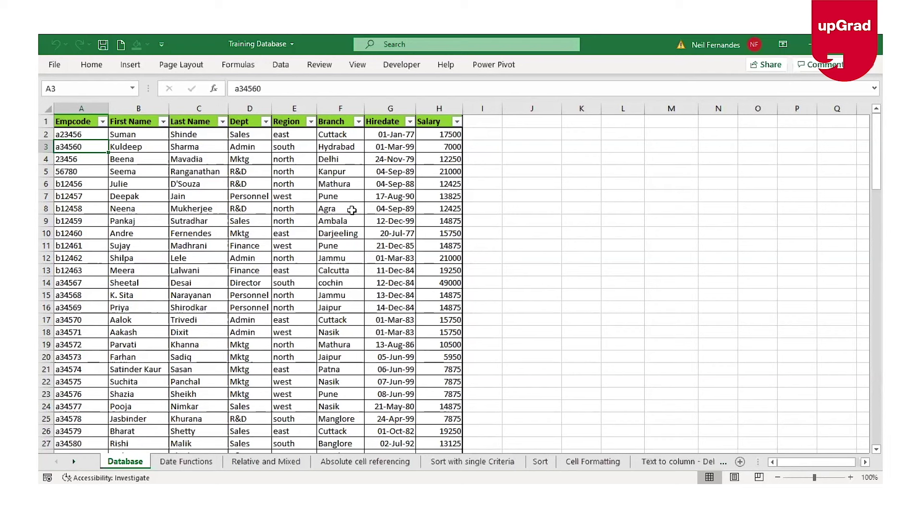
pyautogui.click(357, 64)
pyautogui.click(875, 128)
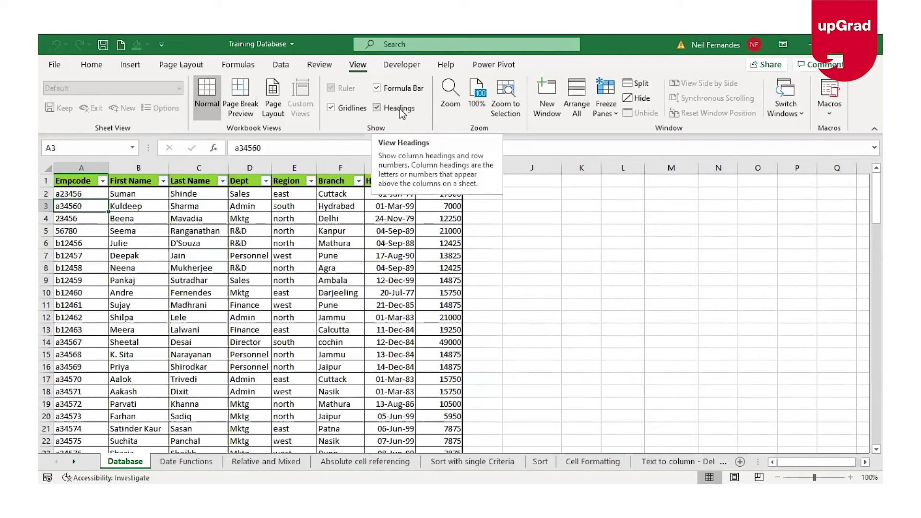
# Step: Hide the formula bar above the Database worksheet
pyautogui.click(376, 88)
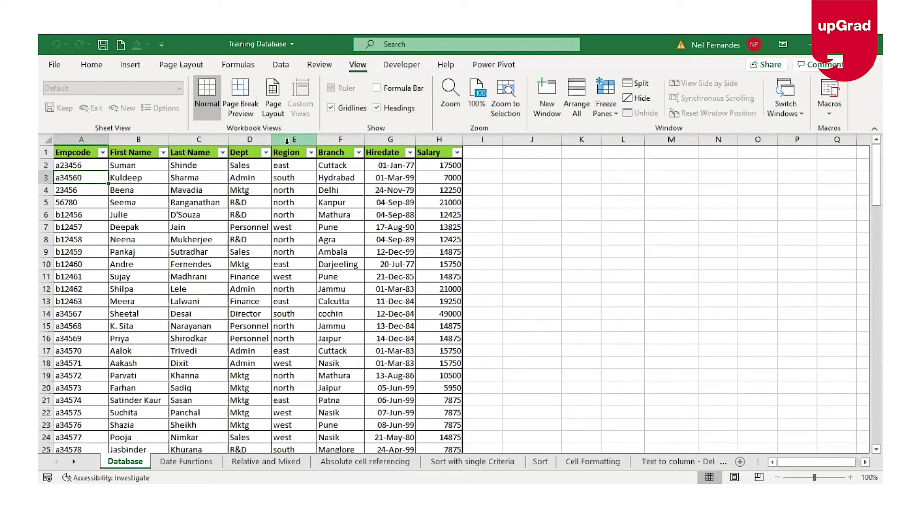
# Step: Hide the Database worksheet's row and column headings, show them again, and hide them once more
pyautogui.click(377, 108)
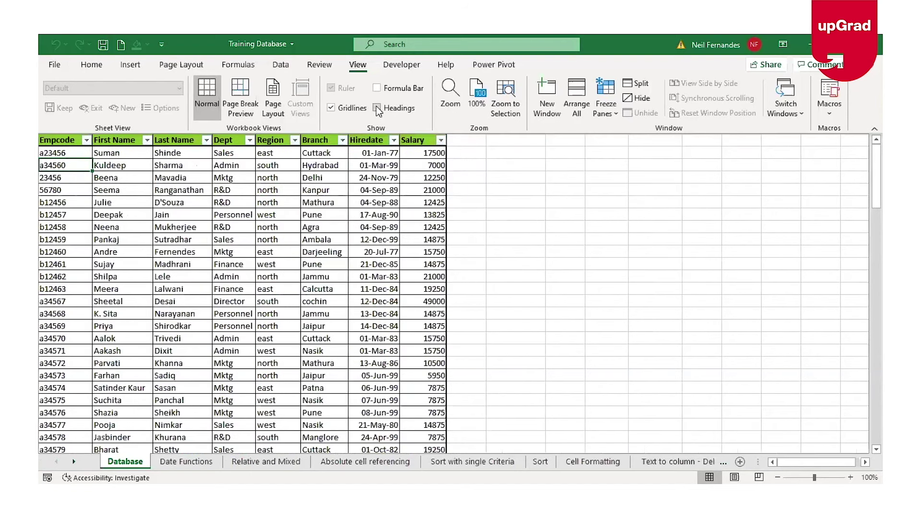
pyautogui.click(377, 108)
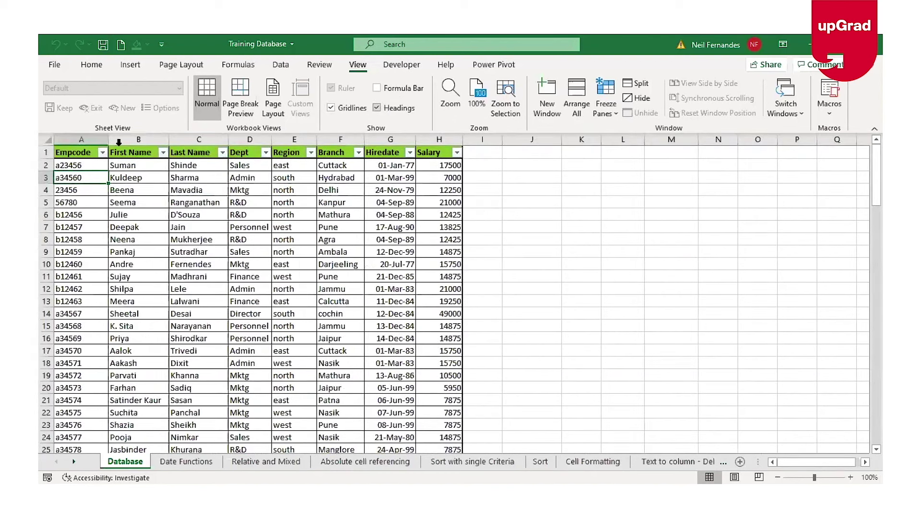
pyautogui.click(377, 108)
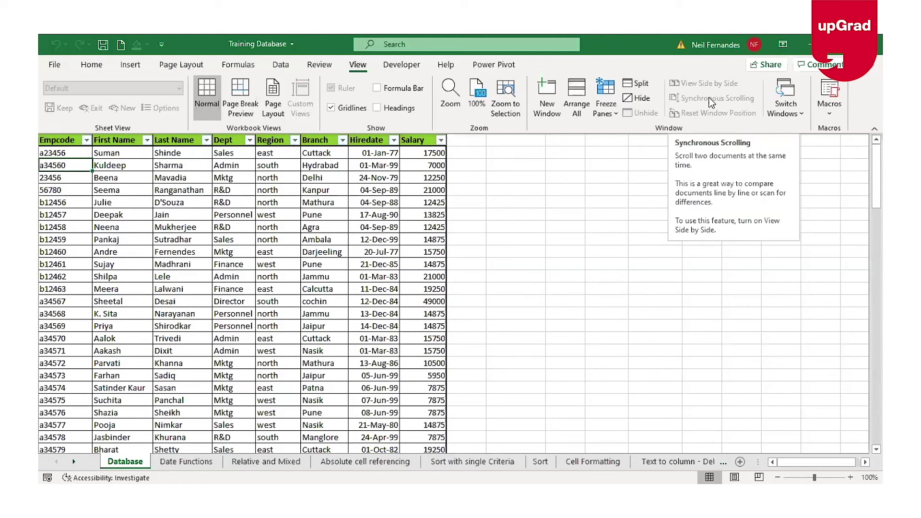
# Step: On the Cell Formatting worksheet, make cell A2 bold, A3 italic and A4 underlined
pyautogui.click(92, 66)
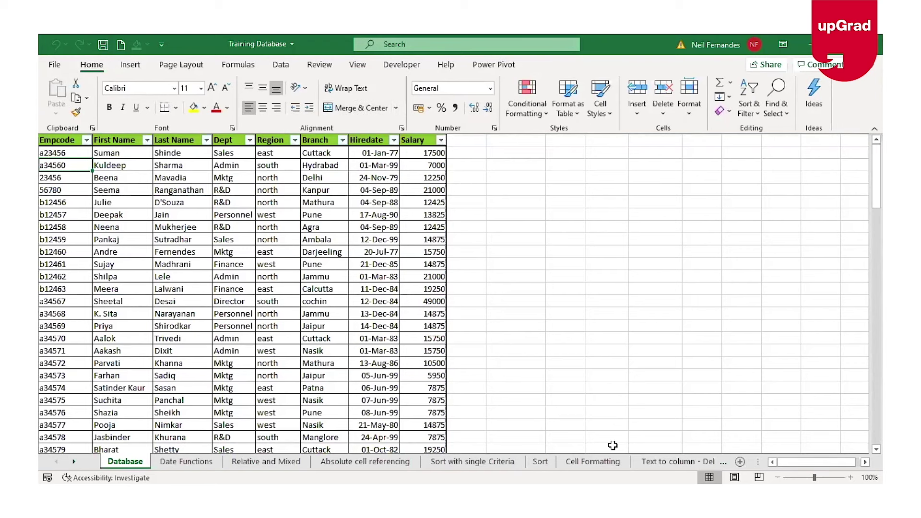
pyautogui.click(587, 462)
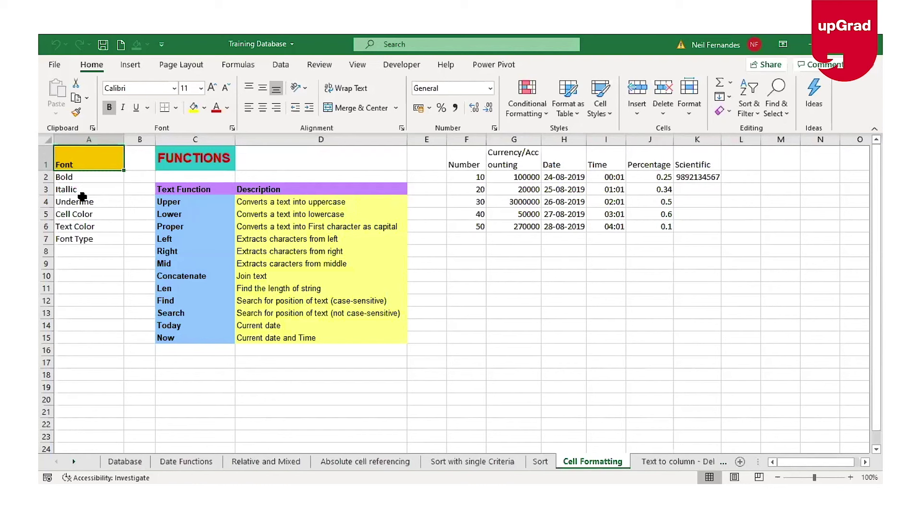
pyautogui.click(83, 181)
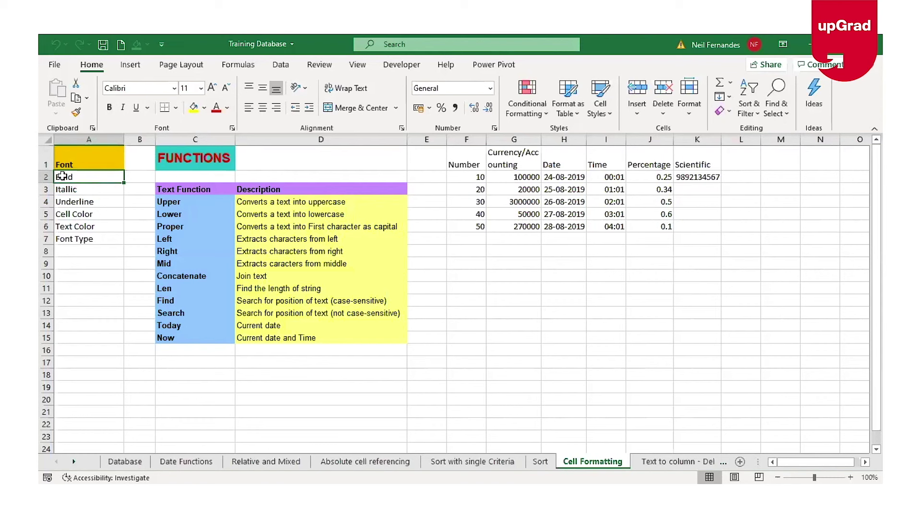
pyautogui.click(111, 106)
pyautogui.click(87, 193)
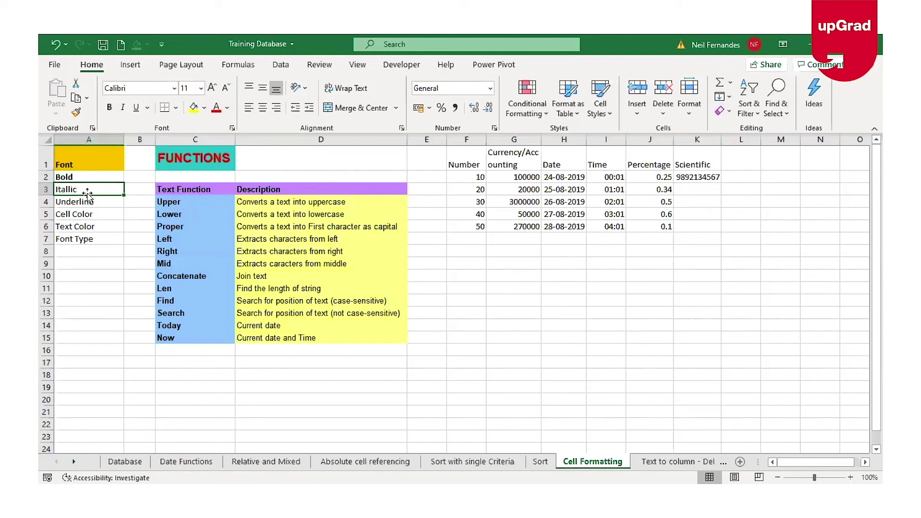
pyautogui.click(124, 108)
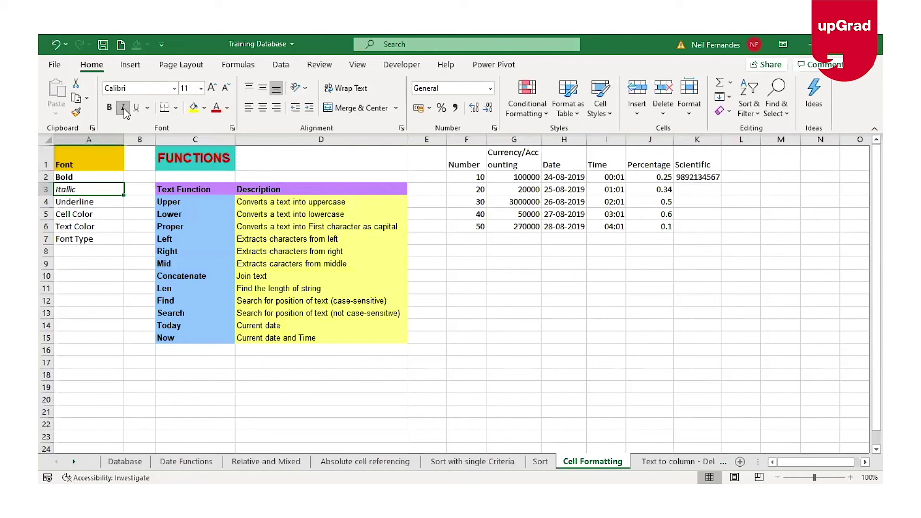
pyautogui.click(113, 204)
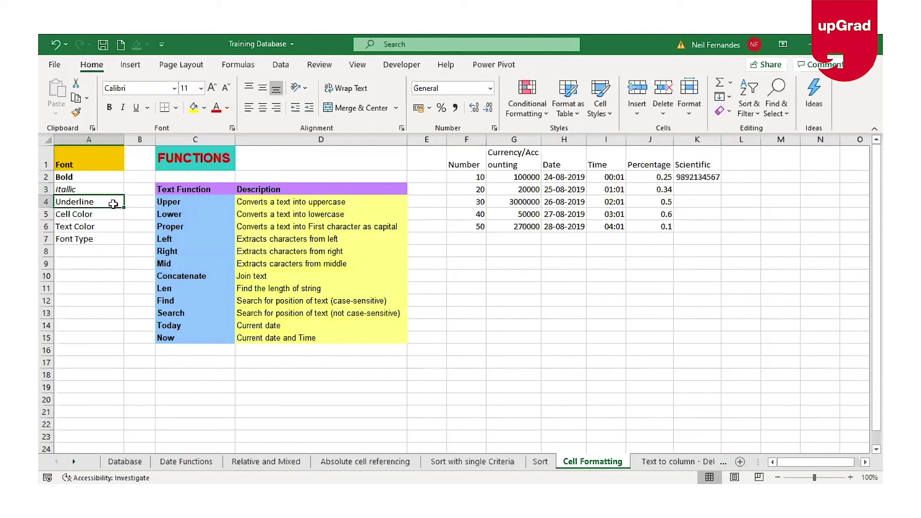
pyautogui.click(136, 108)
# Step: Fill cell A5 with yellow, color the text in A6 red, and view the other available font colors
pyautogui.click(72, 215)
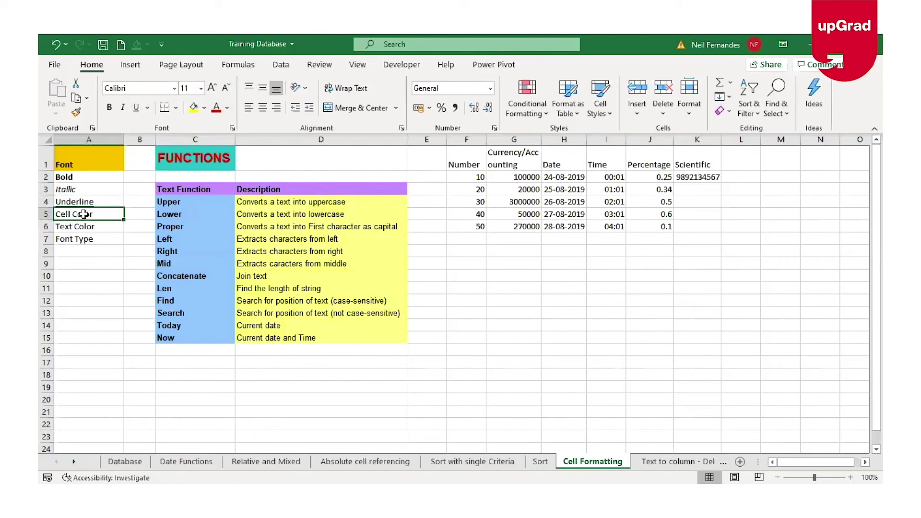
pyautogui.click(196, 111)
pyautogui.click(104, 227)
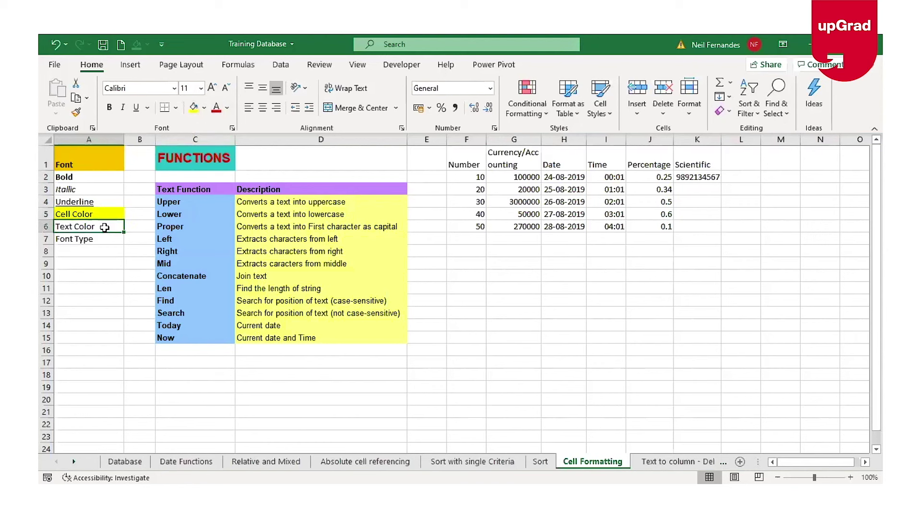
pyautogui.click(217, 109)
pyautogui.click(228, 109)
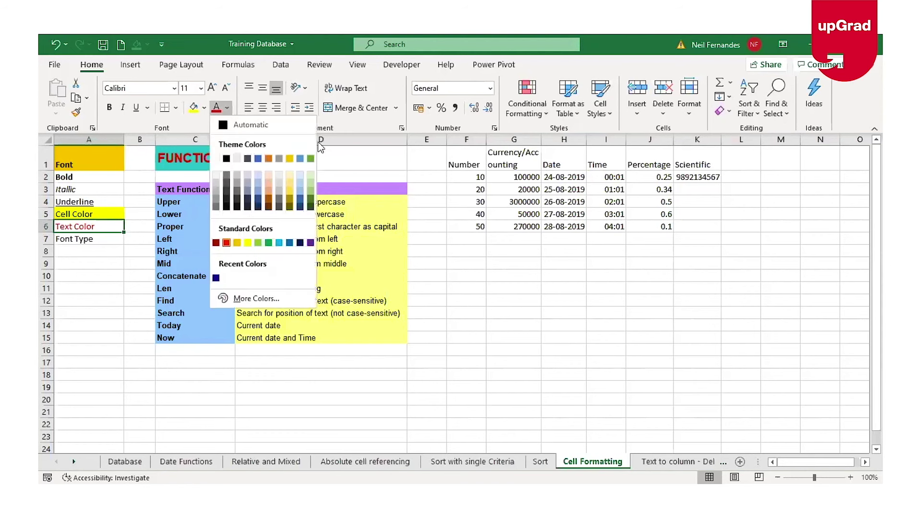
pyautogui.click(106, 211)
# Step: View the available fonts for the Font Type cell A7 and set its font size to 20
pyautogui.press('Down')
pyautogui.press('Down')
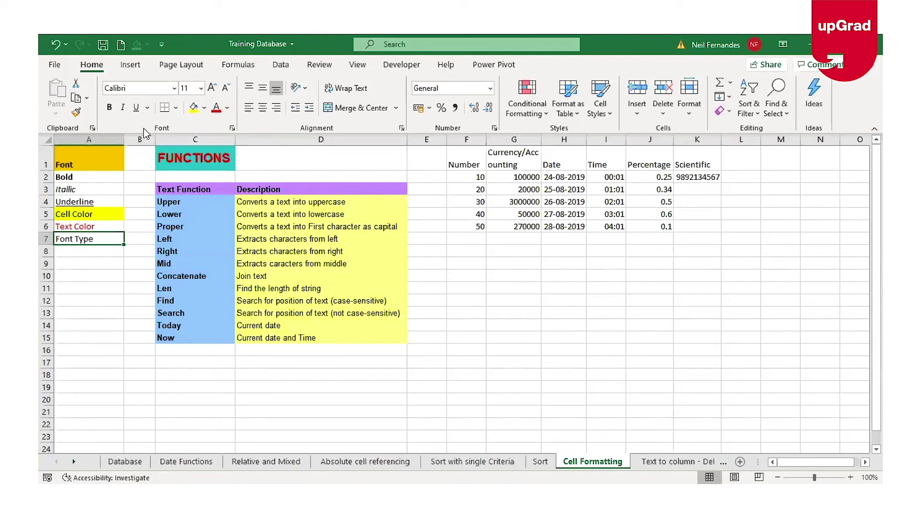
pyautogui.click(174, 88)
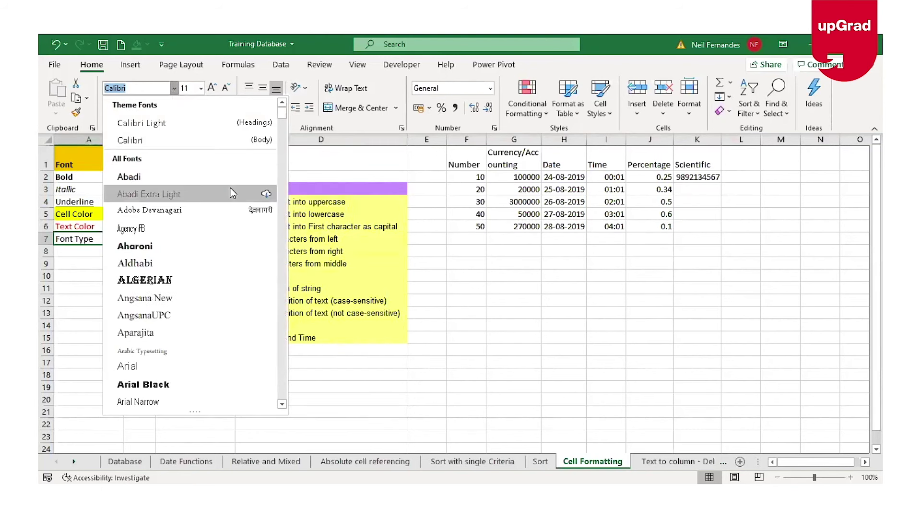
pyautogui.click(66, 252)
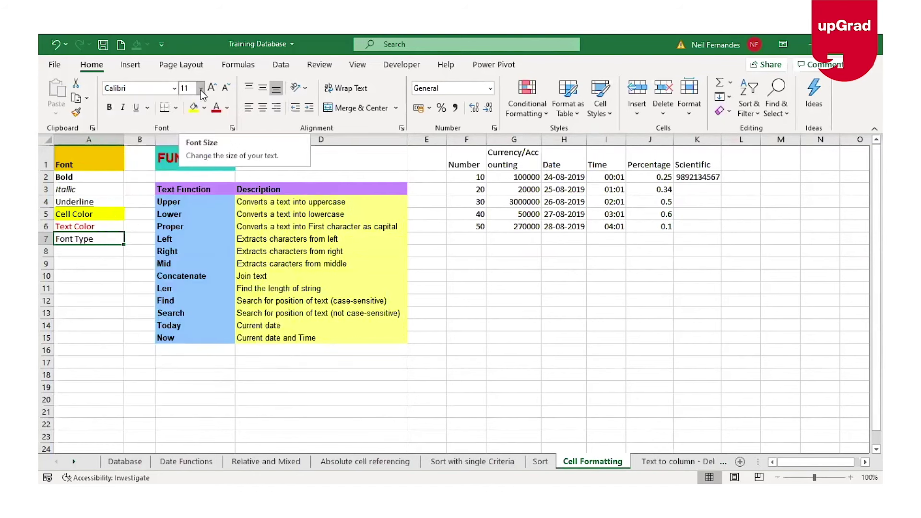
pyautogui.click(190, 88)
pyautogui.write('20')
pyautogui.press('Return')
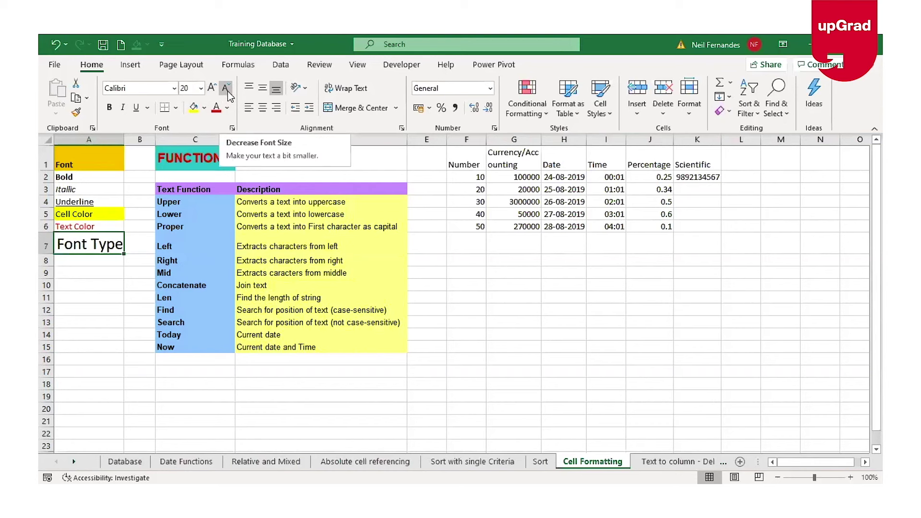
# Step: Increase the font size of cell A7 one step to 22, and decrease it stepwise to 18
pyautogui.click(213, 91)
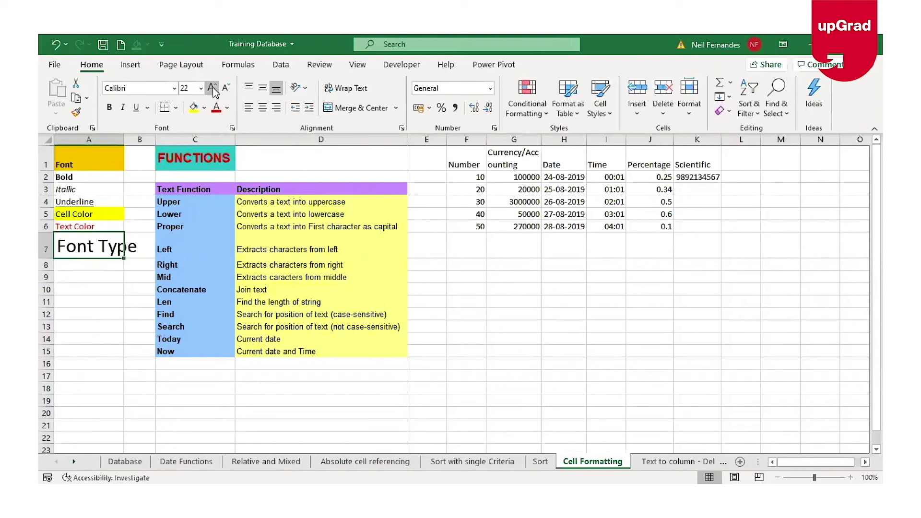
pyautogui.click(223, 90)
pyautogui.click(224, 90)
pyautogui.click(223, 90)
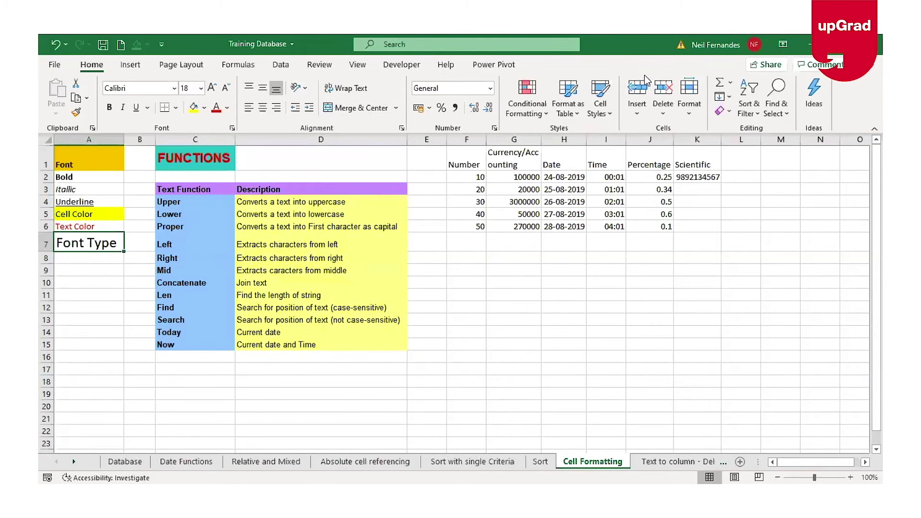
# Step: Examine the cells in column C from the FUNCTIONS heading in C1 down through the list of text functions
pyautogui.click(190, 153)
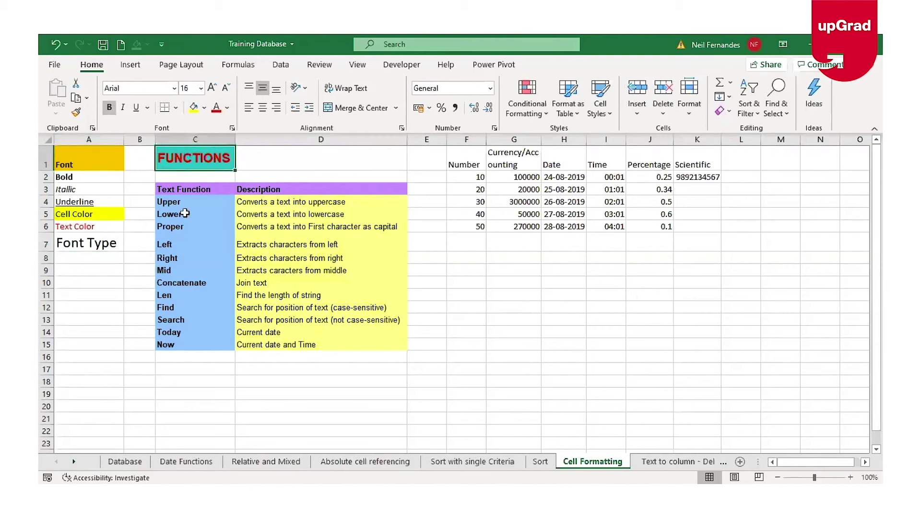
pyautogui.click(202, 198)
pyautogui.press('Down')
pyautogui.press('Down')
pyautogui.press('Down')
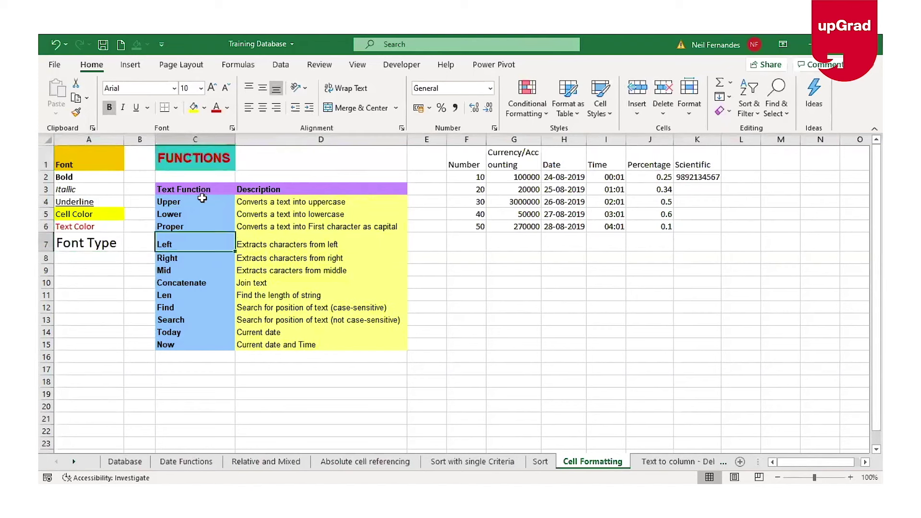
pyautogui.press('Up')
pyautogui.press('Up')
pyautogui.press('Up')
pyautogui.press('Up')
pyautogui.press('Up')
pyautogui.press('Up')
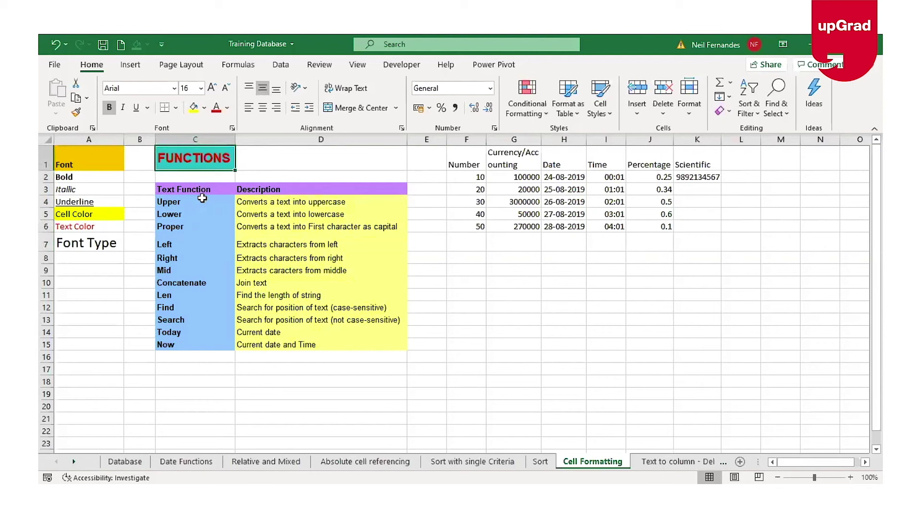
pyautogui.press('Down')
pyautogui.press('Down')
pyautogui.press('Down')
pyautogui.press('Down')
pyautogui.press('Down')
pyautogui.press('Down')
pyautogui.press('Down')
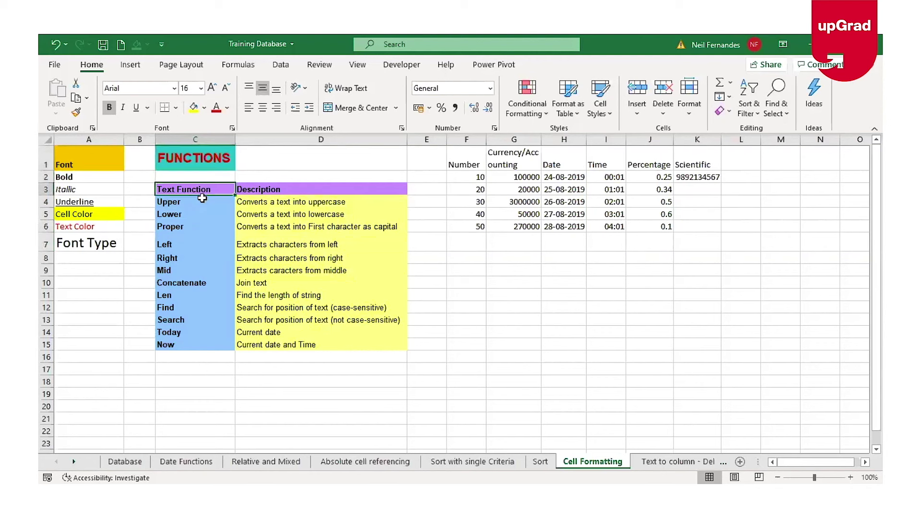
pyautogui.press('Up')
pyautogui.press('Up')
pyautogui.press('Up')
pyautogui.press('Up')
pyautogui.press('Up')
pyautogui.press('Up')
pyautogui.press('Up')
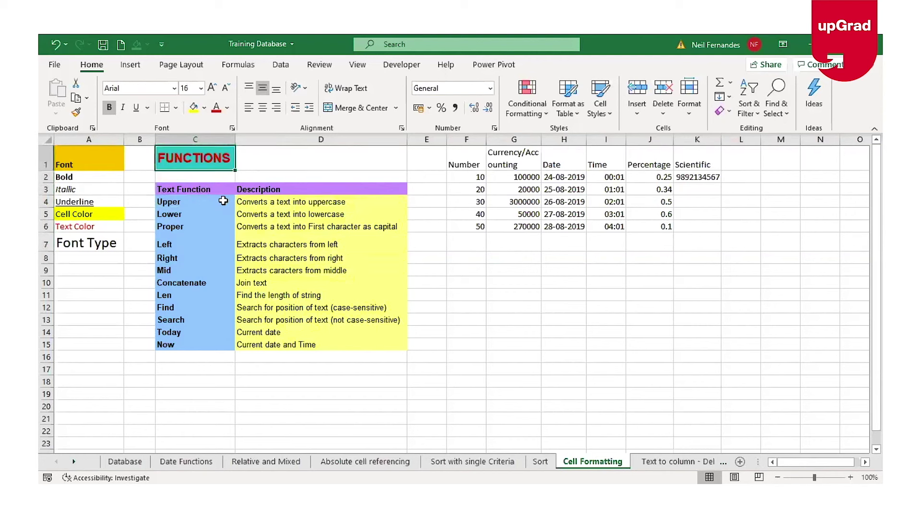
# Step: Merge and center the FUNCTIONS heading across cells C1:D2, and inspect the merged cell in edit mode without altering its text
pyautogui.hotkey('shift', 'Right')
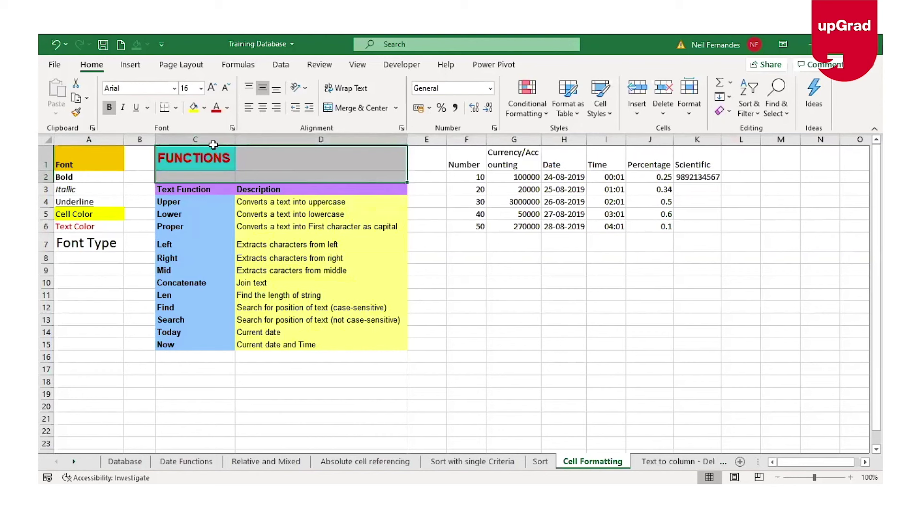
pyautogui.click(345, 114)
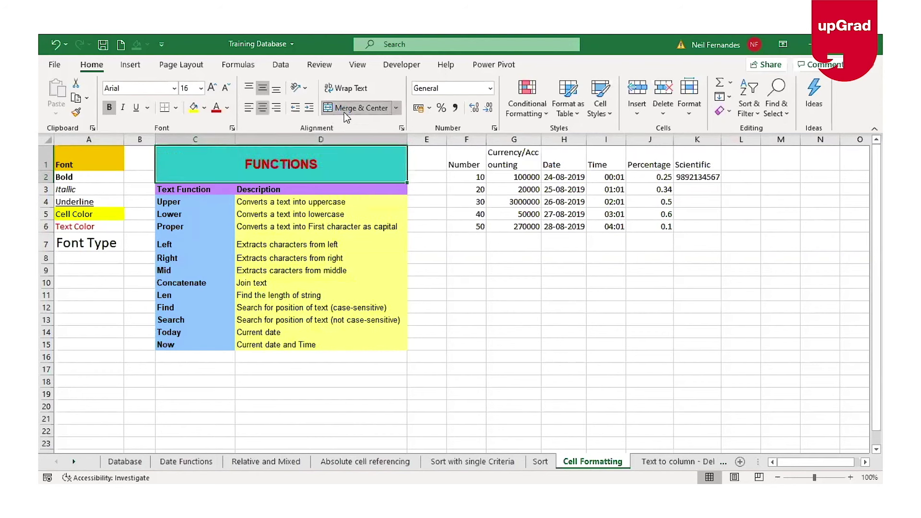
pyautogui.doubleClick(347, 165)
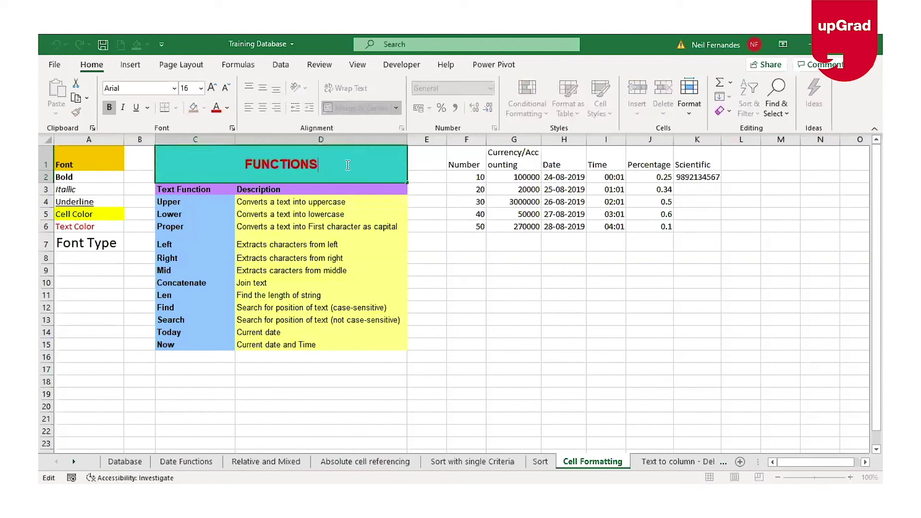
pyautogui.press('Escape')
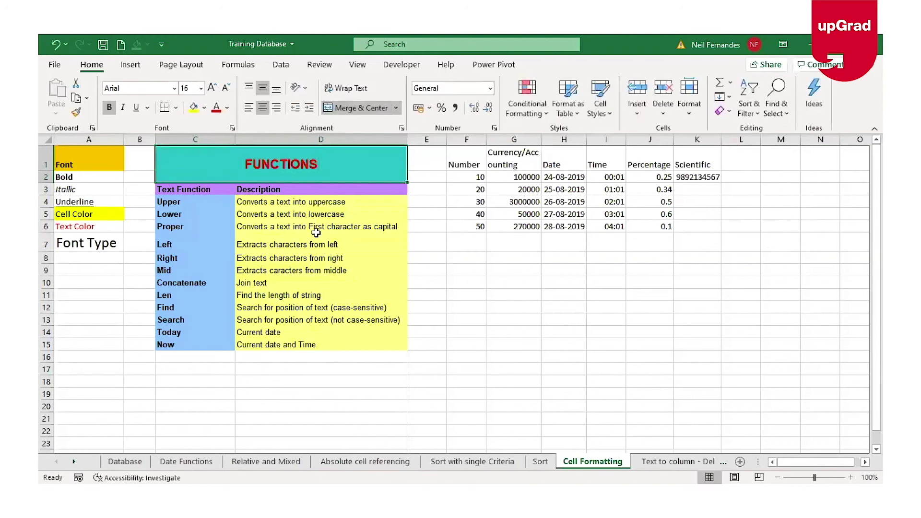
pyautogui.doubleClick(356, 164)
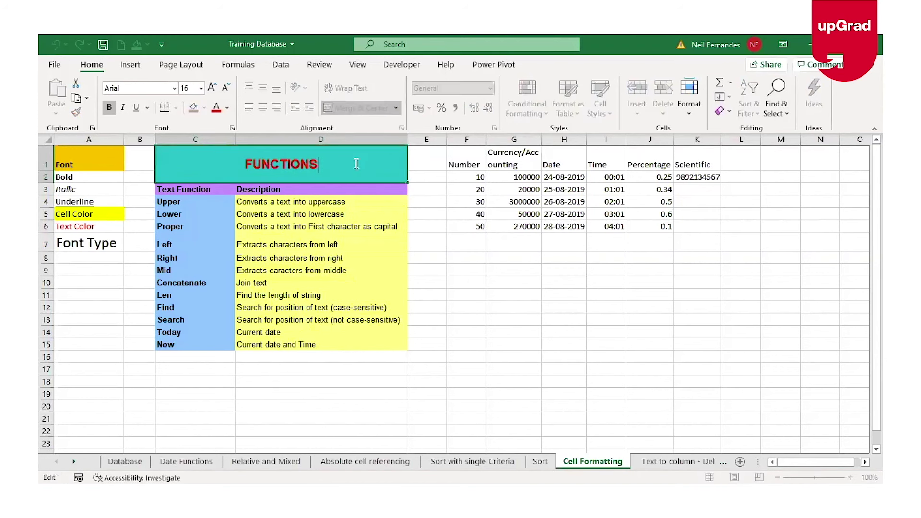
pyautogui.press('Escape')
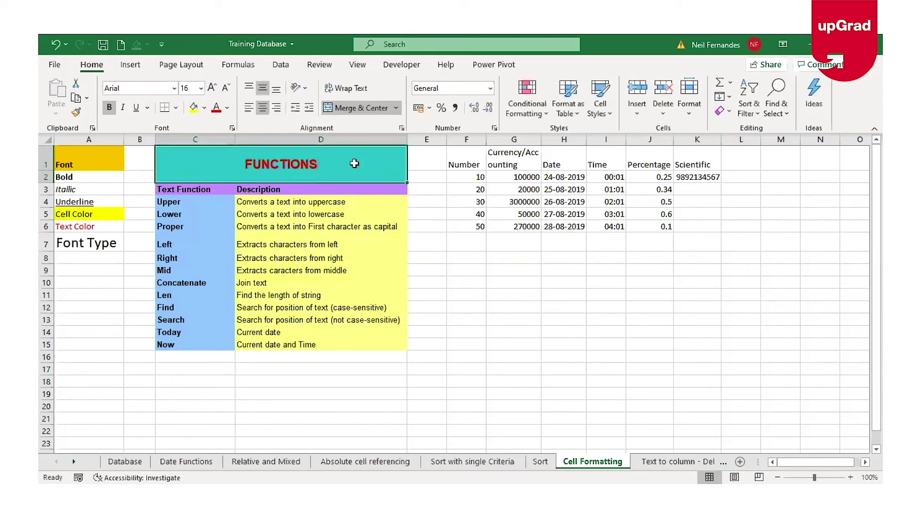
pyautogui.doubleClick(354, 164)
pyautogui.press('Escape')
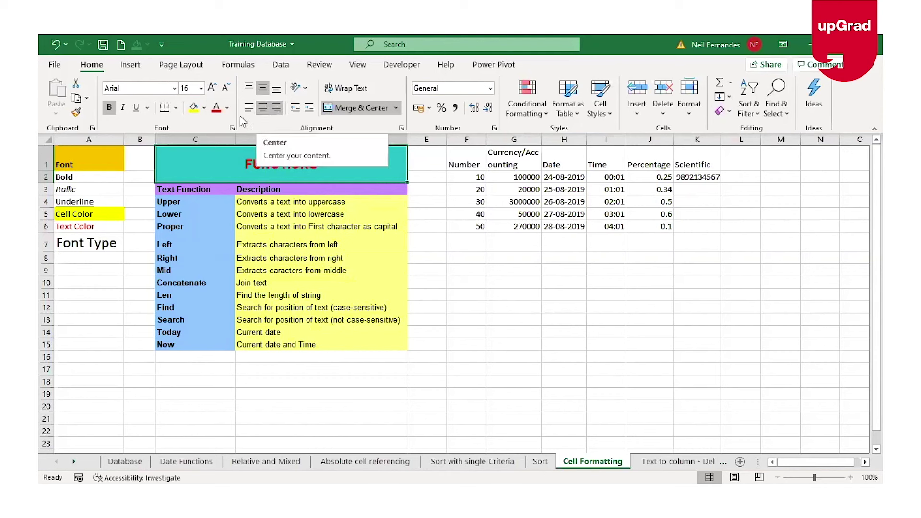
# Step: Align the FUNCTIONS heading to the top, middle and bottom of its merged cell in turn
pyautogui.click(249, 88)
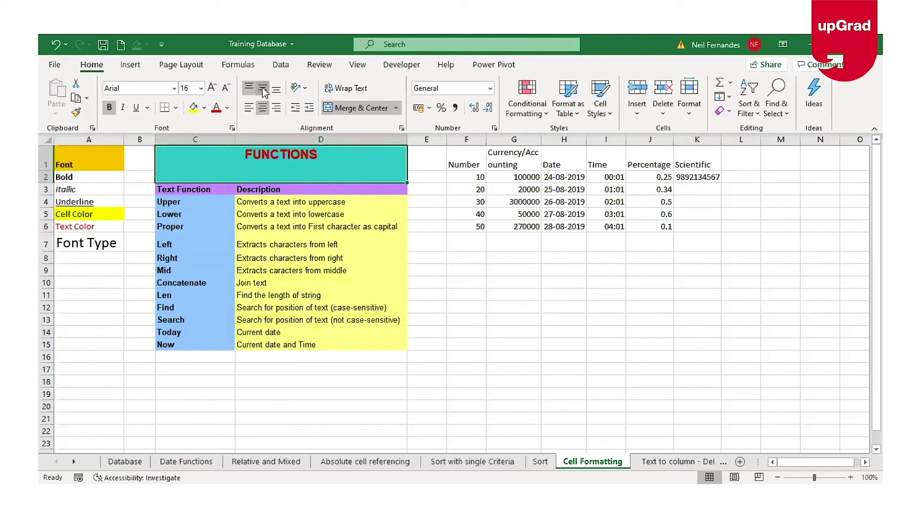
pyautogui.click(263, 89)
pyautogui.click(276, 91)
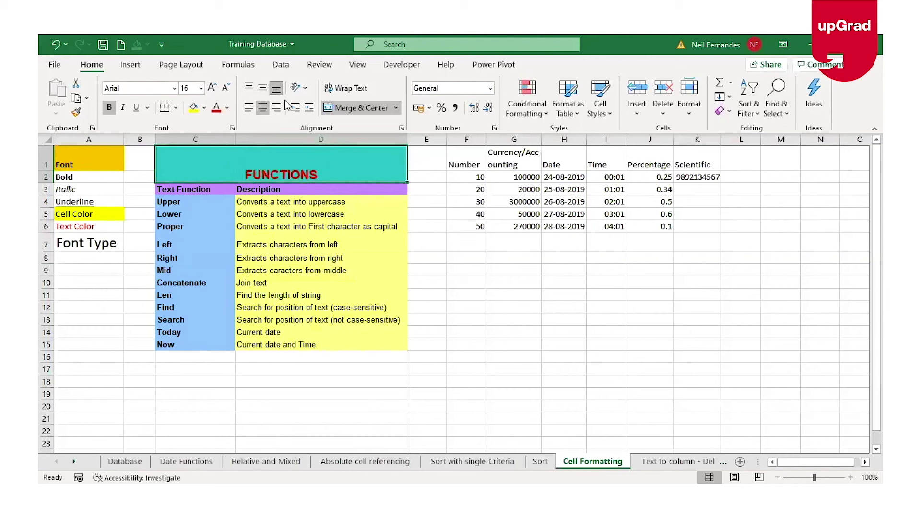
# Step: Align the FUNCTIONS heading left, center and right in turn, and set its vertical alignment to middle
pyautogui.click(246, 111)
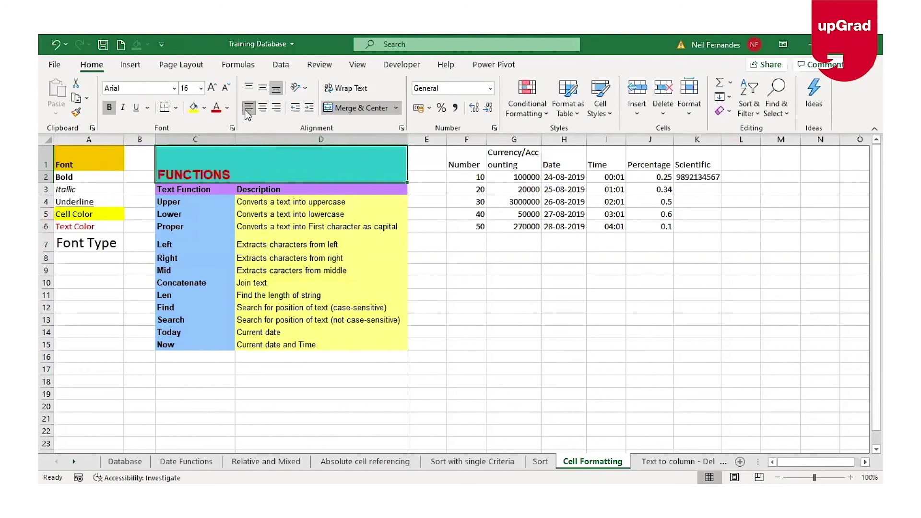
pyautogui.click(263, 107)
pyautogui.click(277, 107)
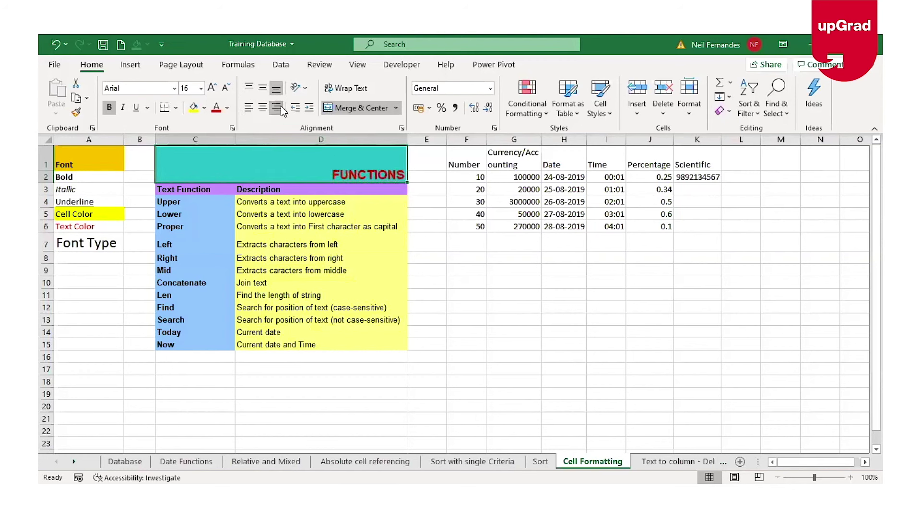
pyautogui.click(263, 88)
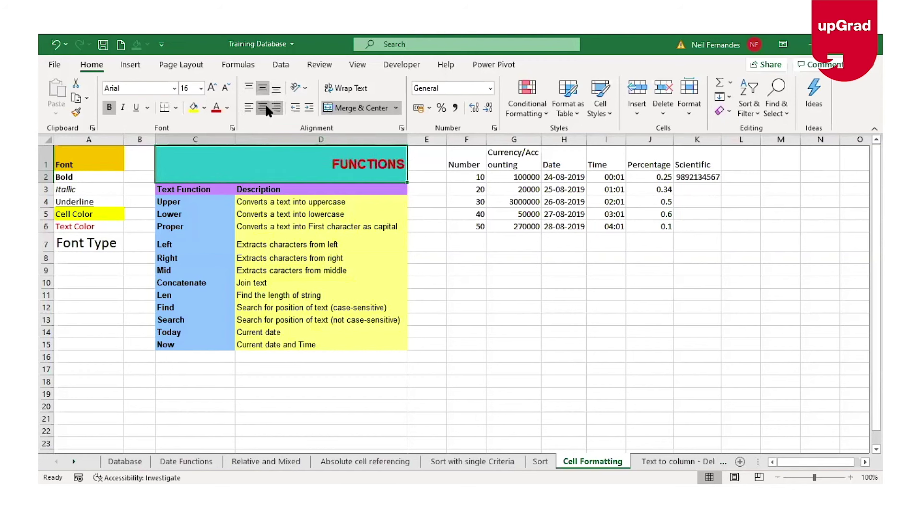
# Step: Center the FUNCTIONS heading horizontally in its merged cell
pyautogui.click(264, 106)
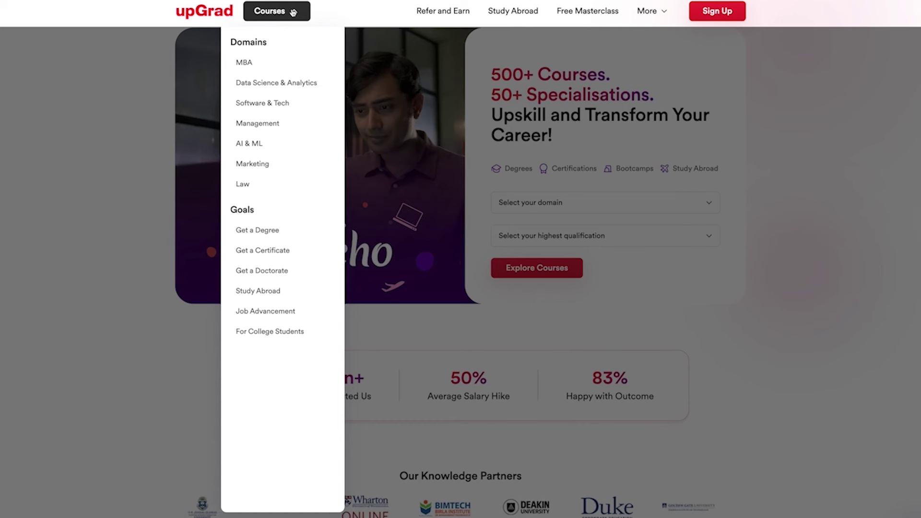
# Step: Switch to the upGrad website and browse the full list of Data Science & Analytics degree programs from top universities
pyautogui.click(282, 82)
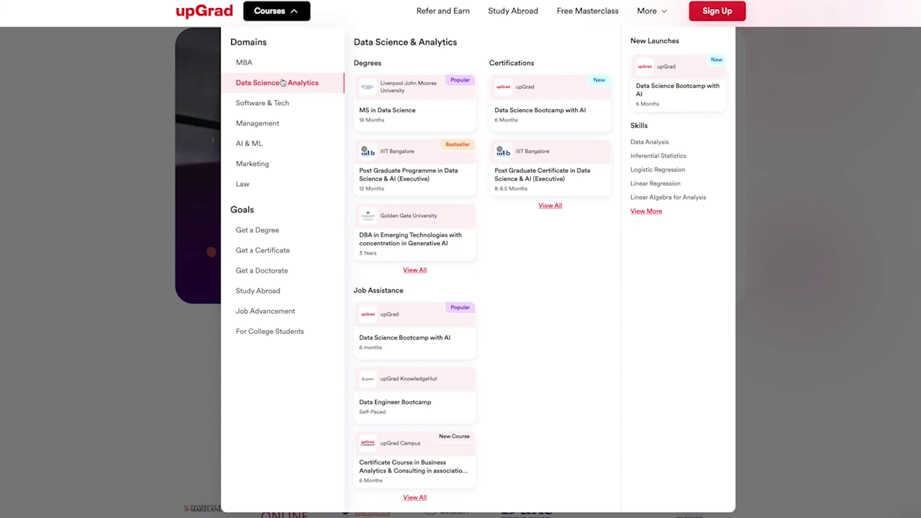
pyautogui.click(420, 270)
pyautogui.scroll(-1, 451, 300)
pyautogui.scroll(-8, 462, 306)
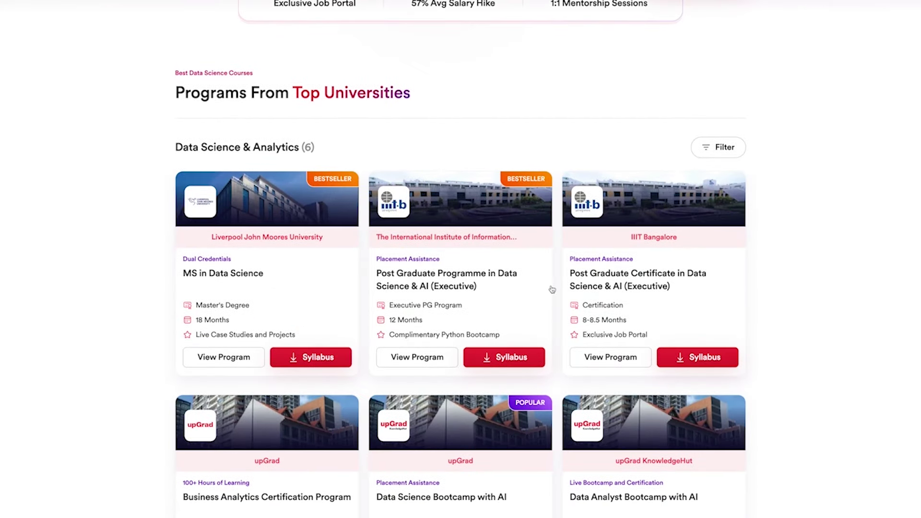
pyautogui.click(645, 324)
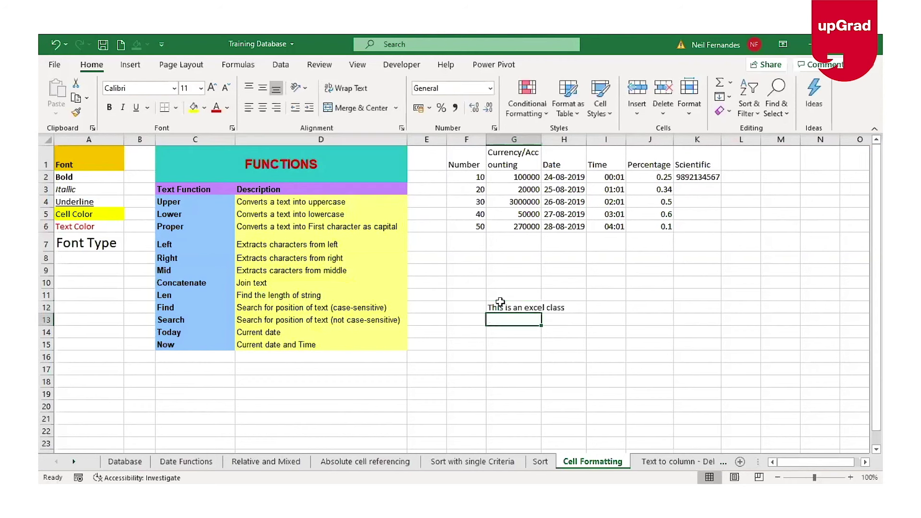
# Step: Switch to the Excel workbook and wrap the sentence in cell G12 within its column width
pyautogui.click(512, 306)
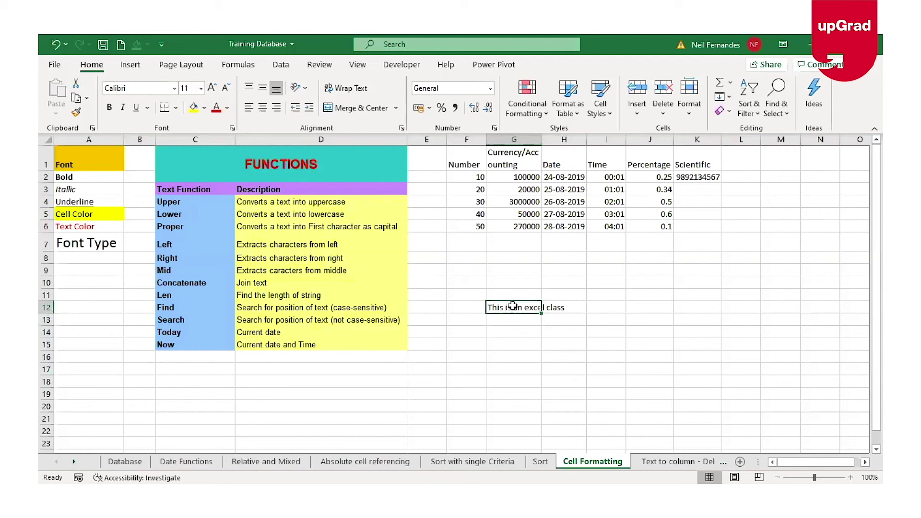
pyautogui.click(340, 91)
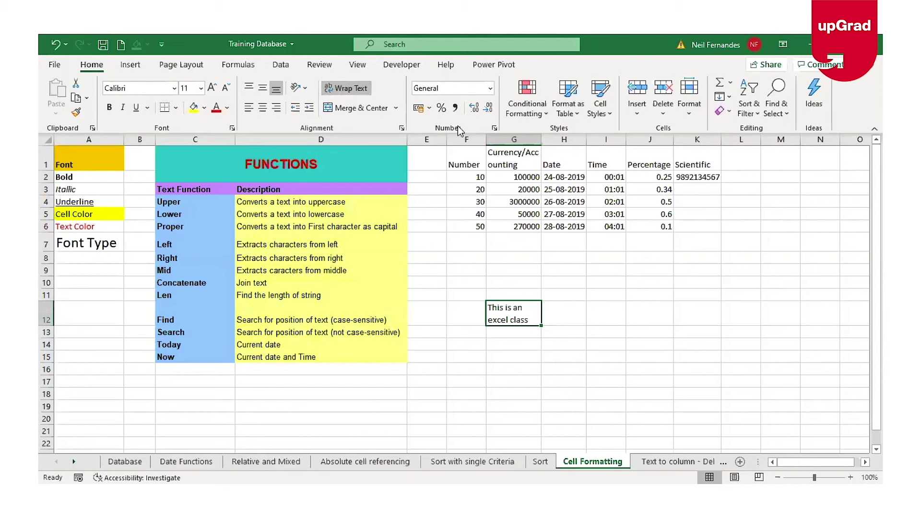
# Step: Examine the number format categories for cells G12 and F2, previewing the General category for F2 without applying it
pyautogui.click(494, 128)
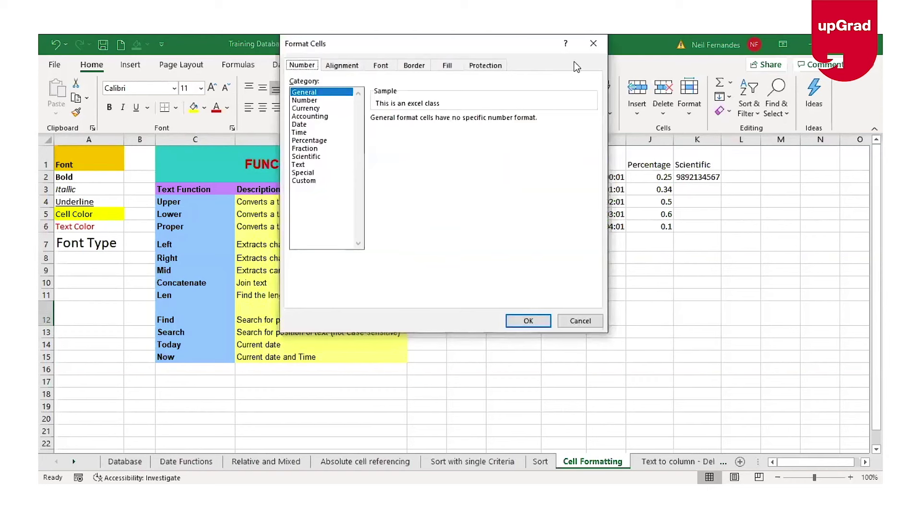
pyautogui.click(578, 326)
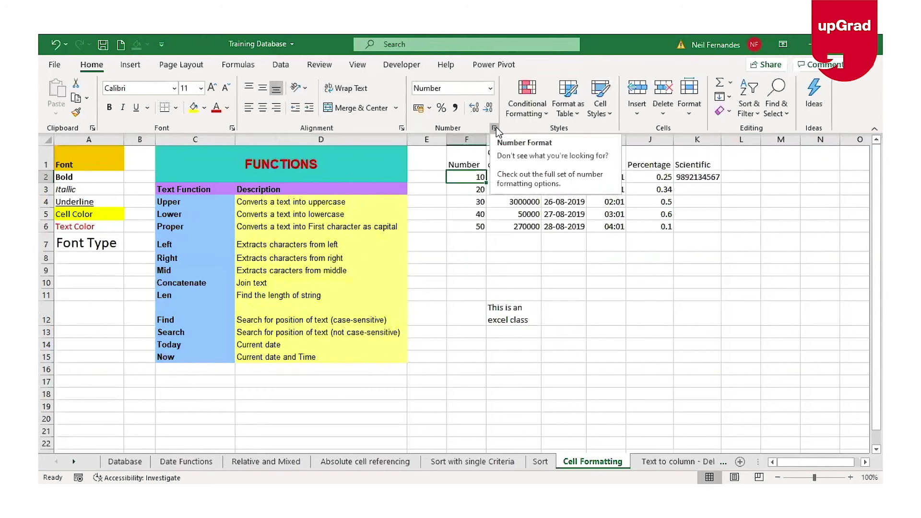
pyautogui.click(494, 128)
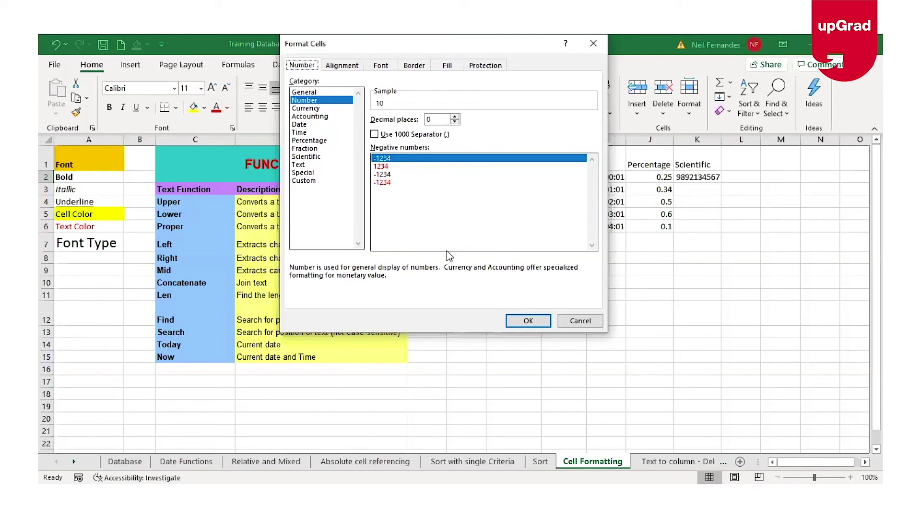
pyautogui.click(589, 326)
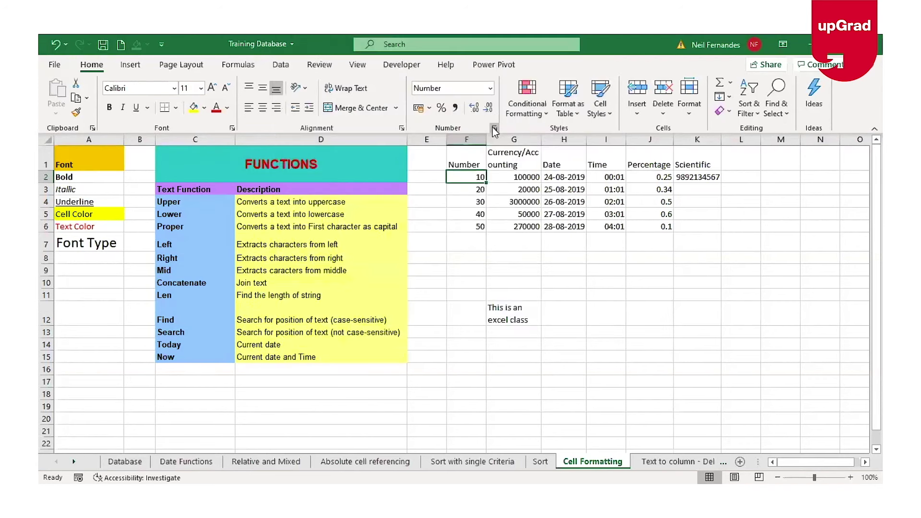
pyautogui.click(494, 129)
pyautogui.click(334, 94)
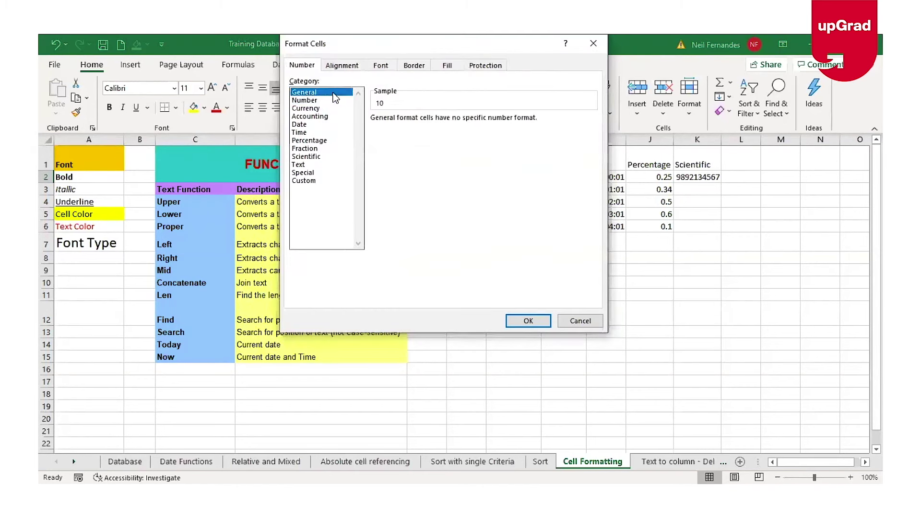
pyautogui.press('Return')
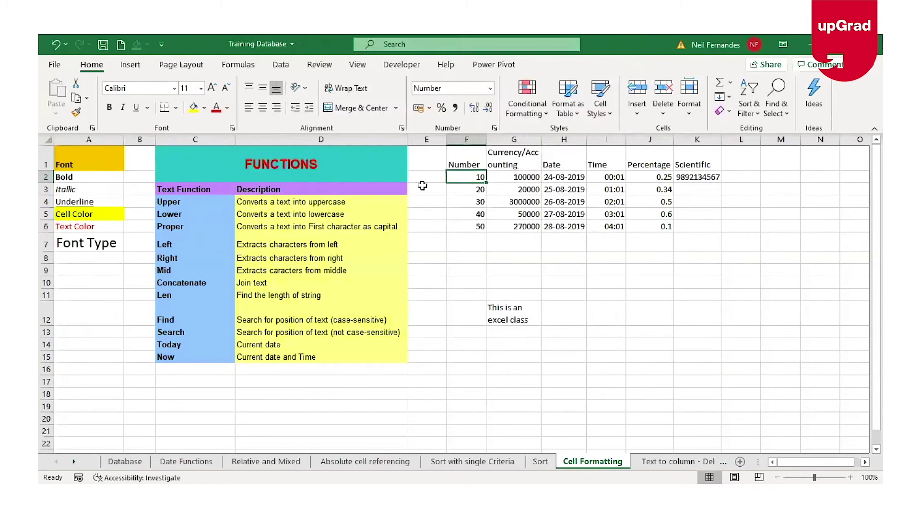
# Step: Enter "test" in cell H11 and replace that entry with "text"
pyautogui.click(558, 294)
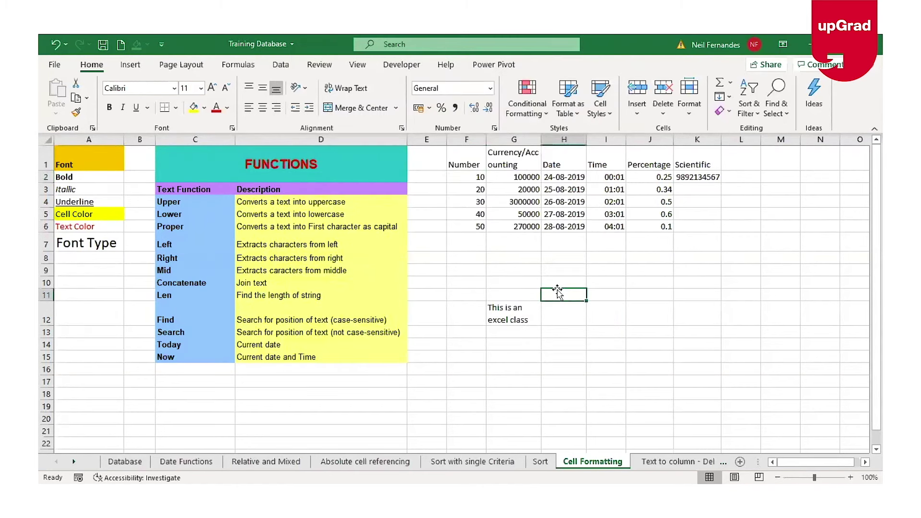
pyautogui.write('test')
pyautogui.press('Return')
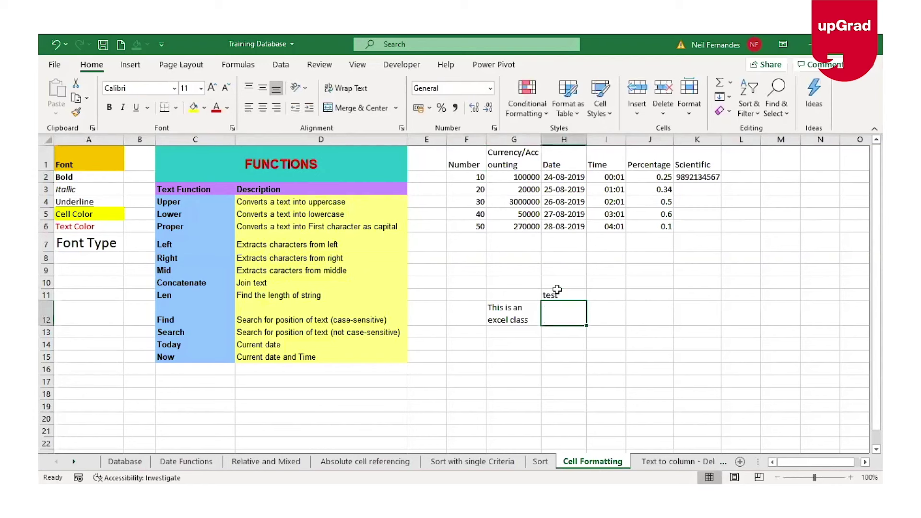
pyautogui.click(557, 290)
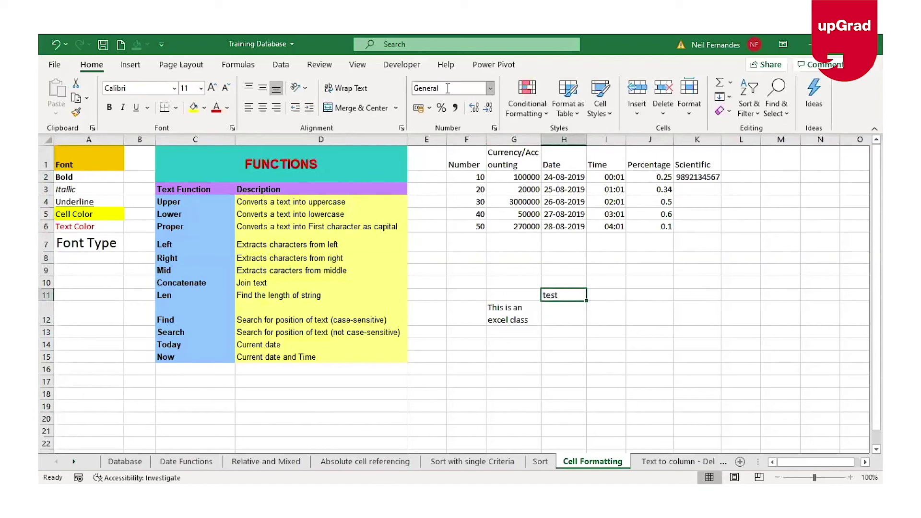
pyautogui.write('text')
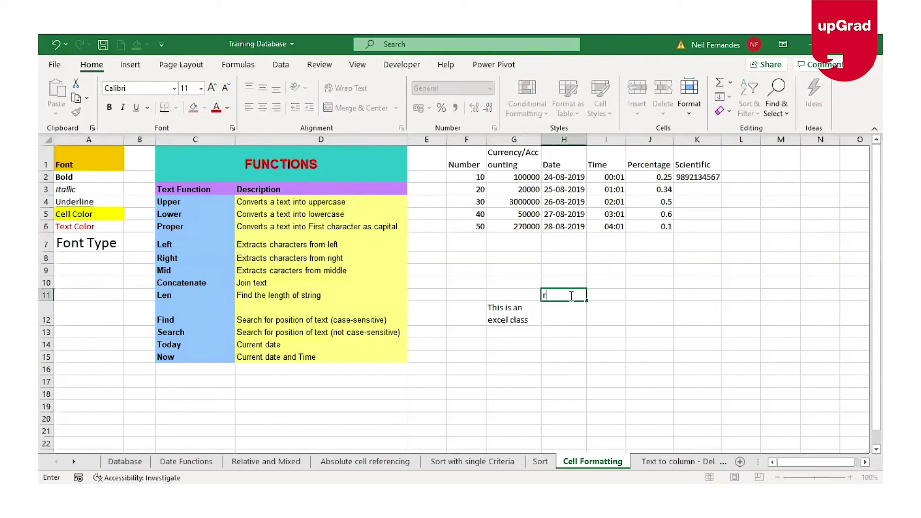
pyautogui.hotkey('ctrl', 'Return')
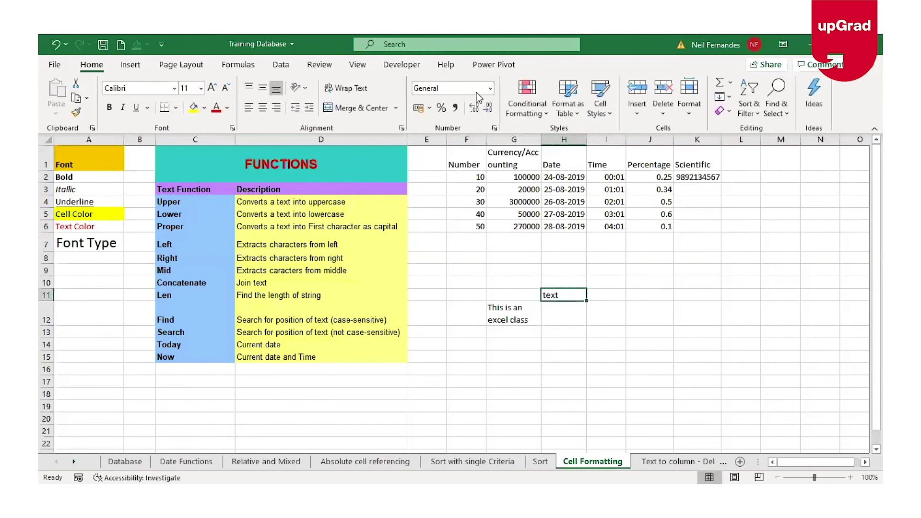
# Step: Enter 12000 in cell H12 and compare its number format with that of cells F2:F6
pyautogui.press('Down')
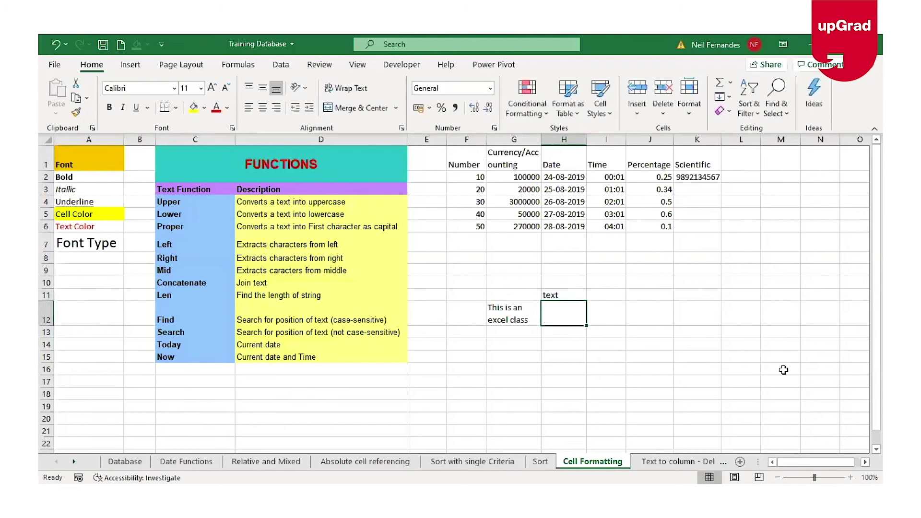
pyautogui.write('12000')
pyautogui.press('Return')
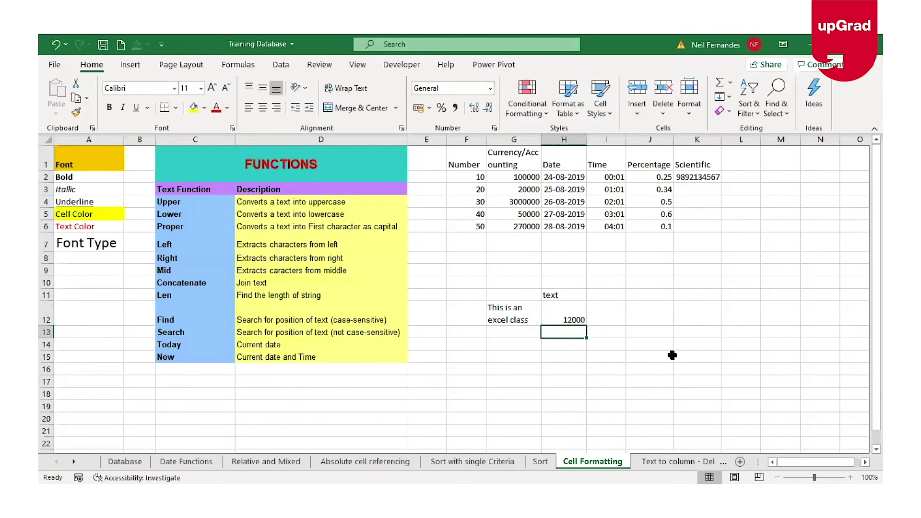
pyautogui.click(558, 319)
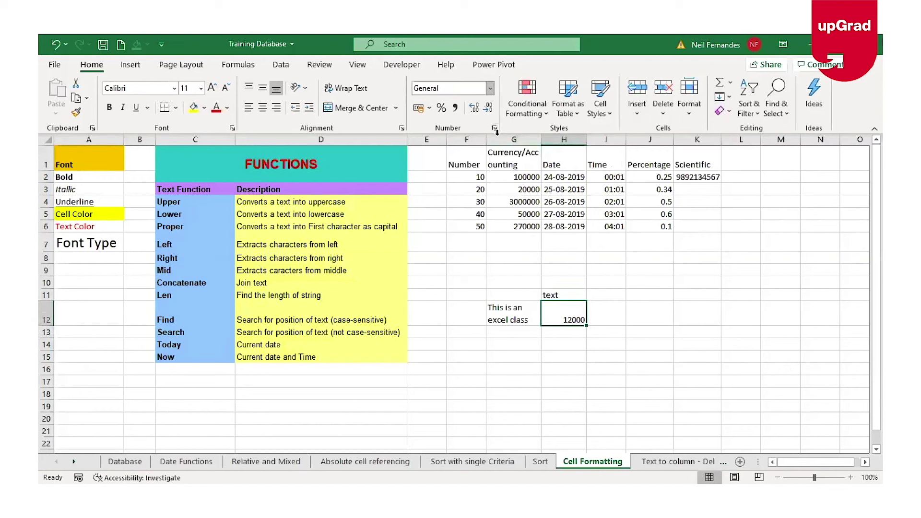
pyautogui.moveTo(461, 176); pyautogui.dragTo(471, 226)
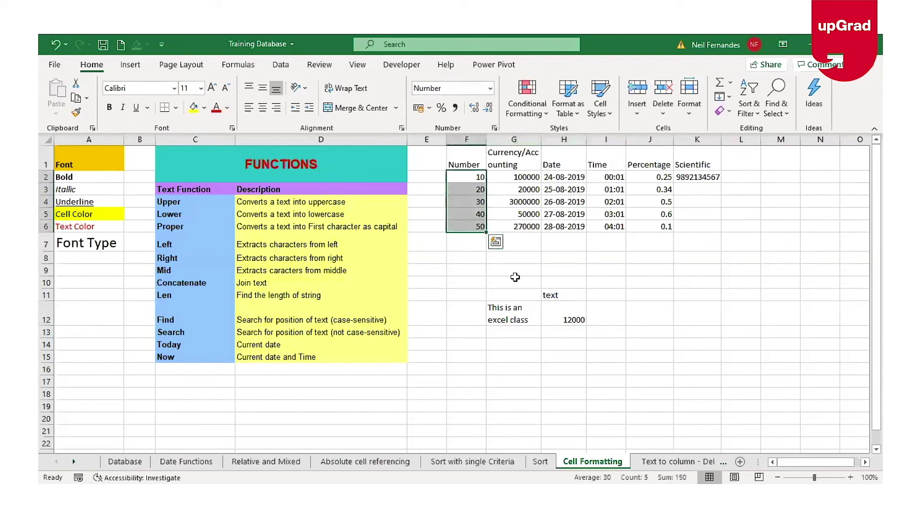
pyautogui.click(561, 319)
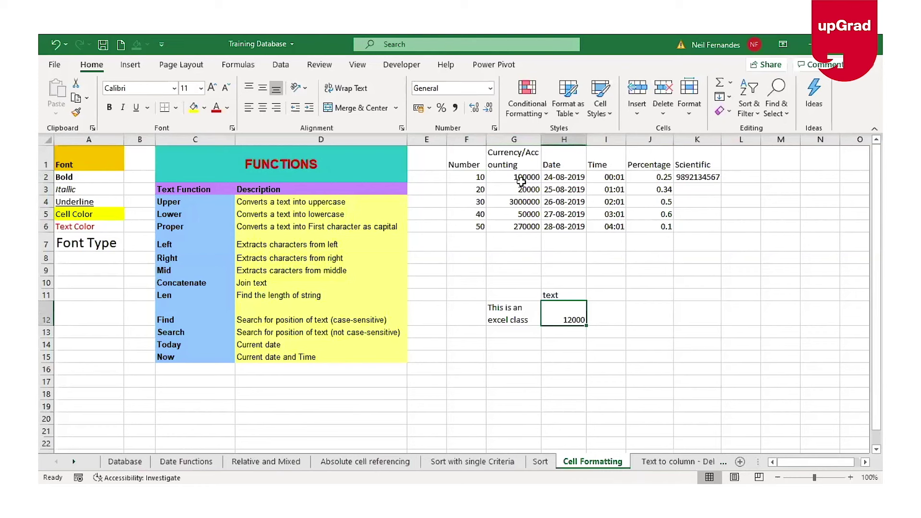
# Step: Format the values in F2:F6 with the Number category and 2 decimal places
pyautogui.moveTo(468, 177); pyautogui.dragTo(472, 226)
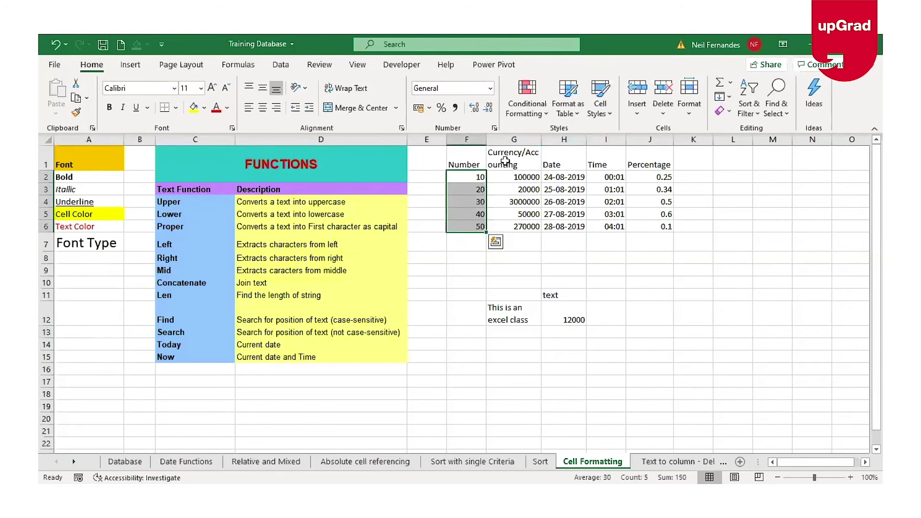
pyautogui.click(494, 129)
pyautogui.click(305, 100)
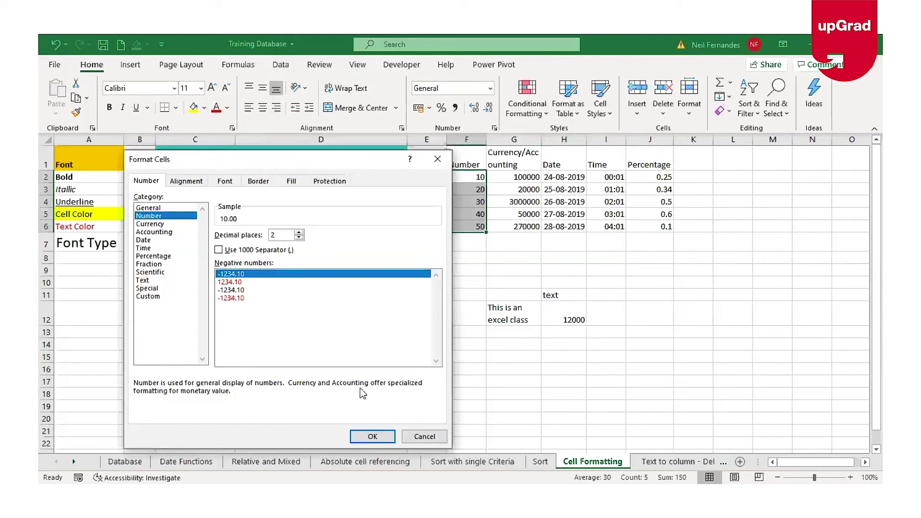
pyautogui.click(373, 436)
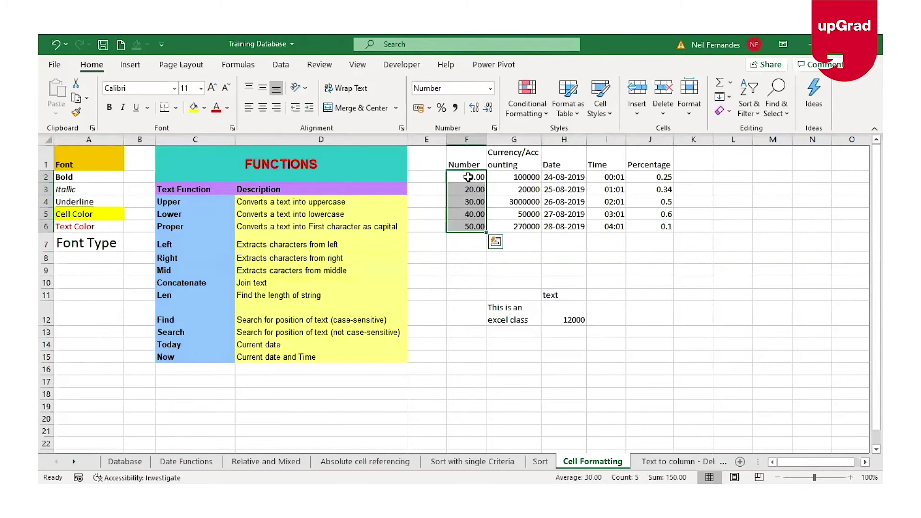
# Step: Set the number format of F2:F6 to 0 decimal places
pyautogui.click(495, 128)
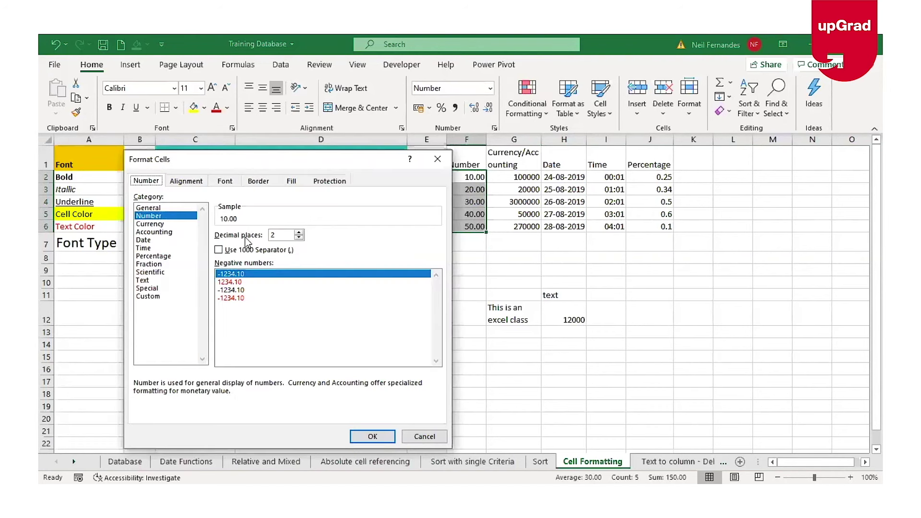
pyautogui.press('BackSpace')
pyautogui.write('0')
pyautogui.click(373, 437)
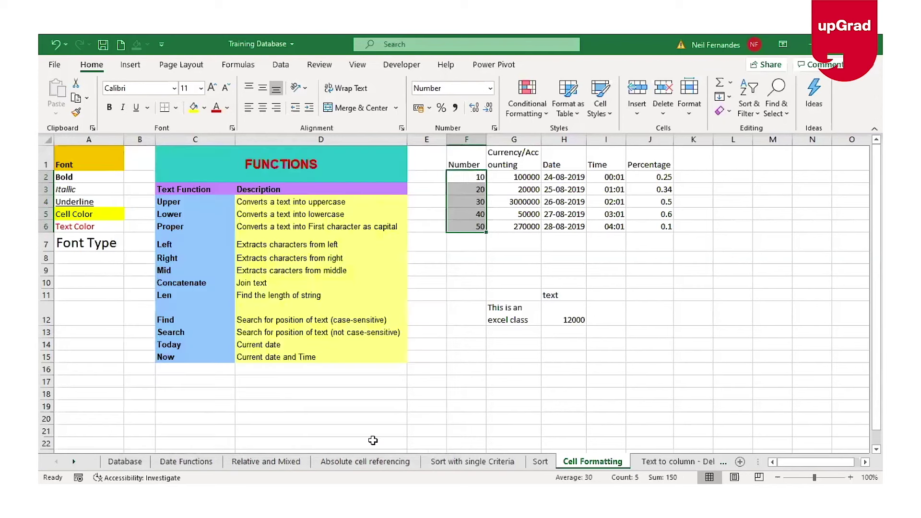
# Step: Check the number format of each Currency/Accounting amount in cells G2:G6
pyautogui.click(528, 177)
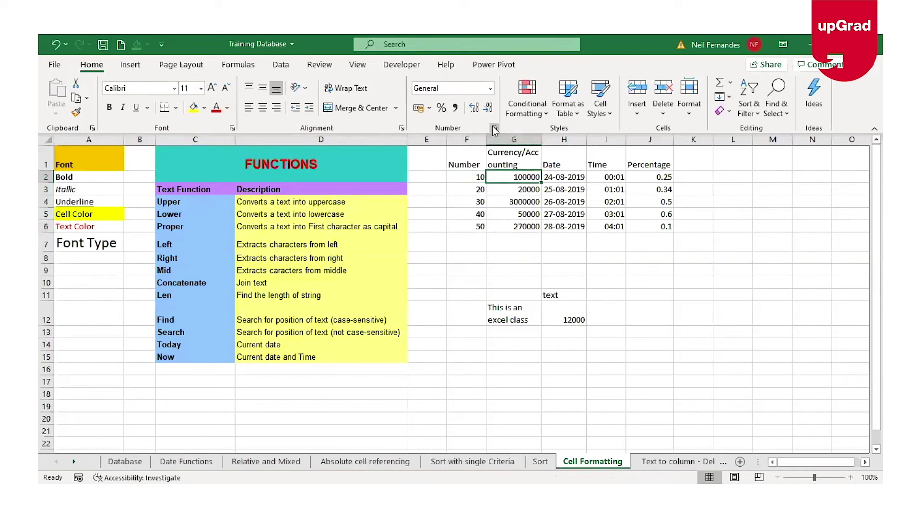
pyautogui.moveTo(529, 177); pyautogui.dragTo(523, 228)
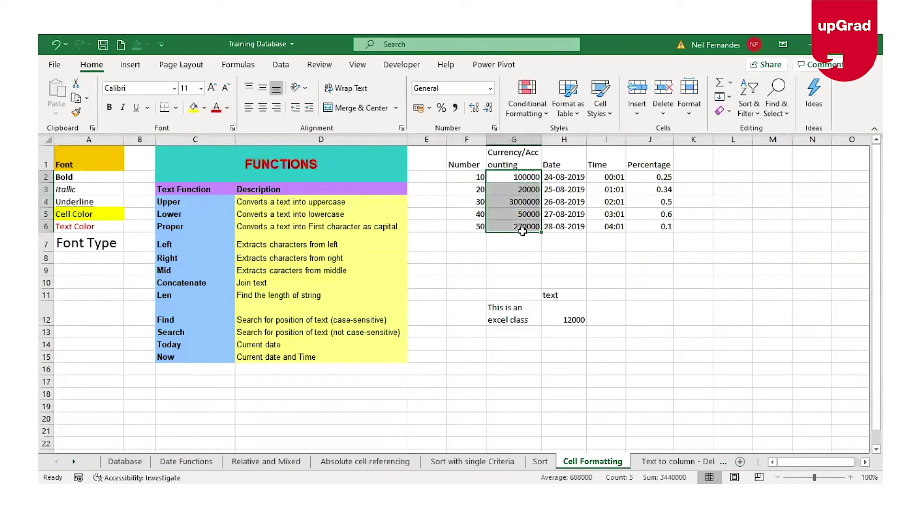
pyautogui.click(507, 177)
pyautogui.press('Down')
pyautogui.press('Down')
pyautogui.press('Down')
pyautogui.press('Down')
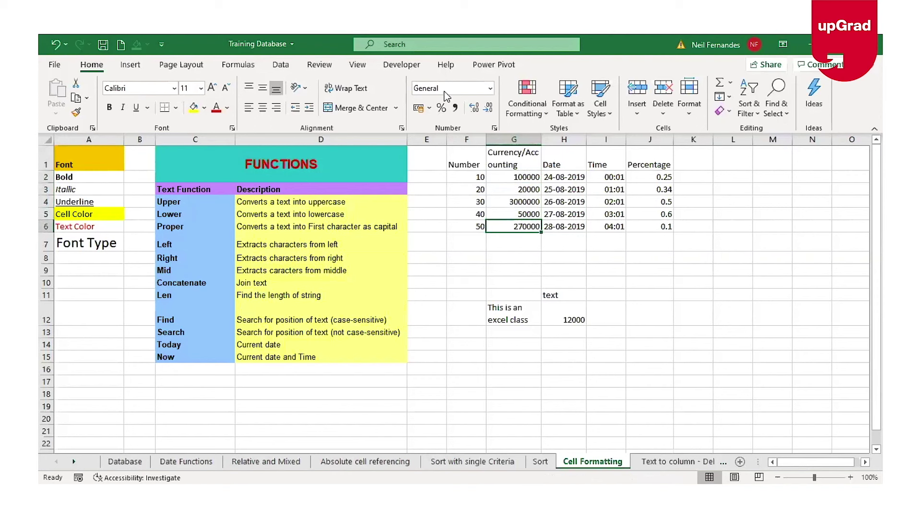
pyautogui.click(524, 180)
pyautogui.click(527, 192)
pyautogui.press('Down')
pyautogui.press('Down')
pyautogui.press('Down')
pyautogui.press('Up')
pyautogui.press('Up')
pyautogui.press('Up')
pyautogui.press('Up')
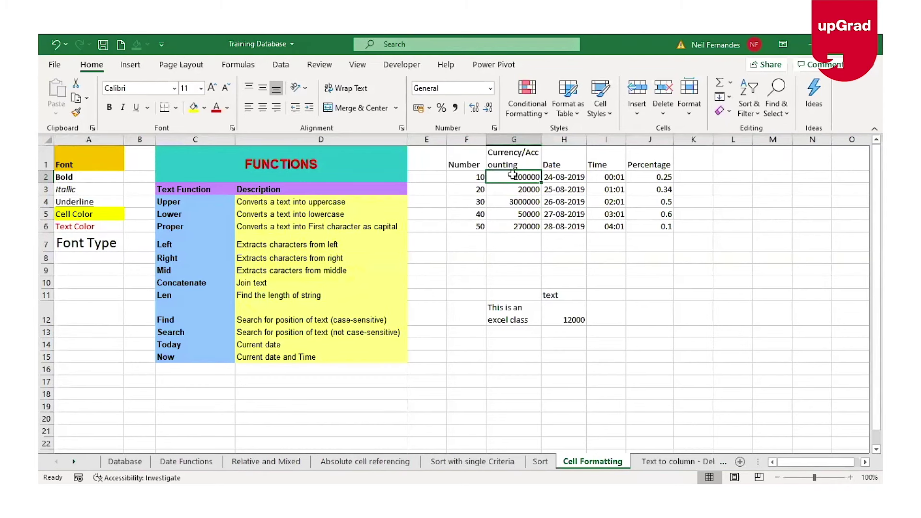
# Step: Format the amounts in G2:G6 with the Number category, 0 decimal places and the 1000 separator
pyautogui.moveTo(513, 176); pyautogui.dragTo(507, 227)
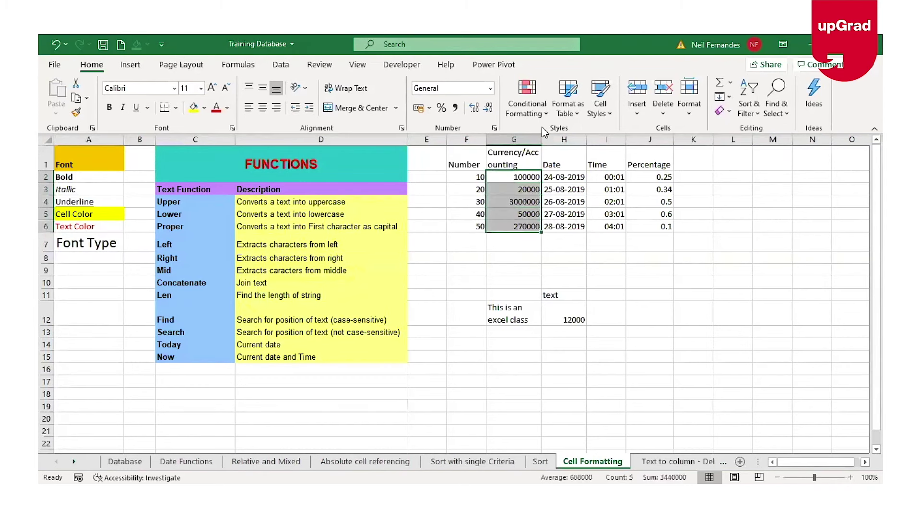
pyautogui.click(494, 129)
pyautogui.click(149, 216)
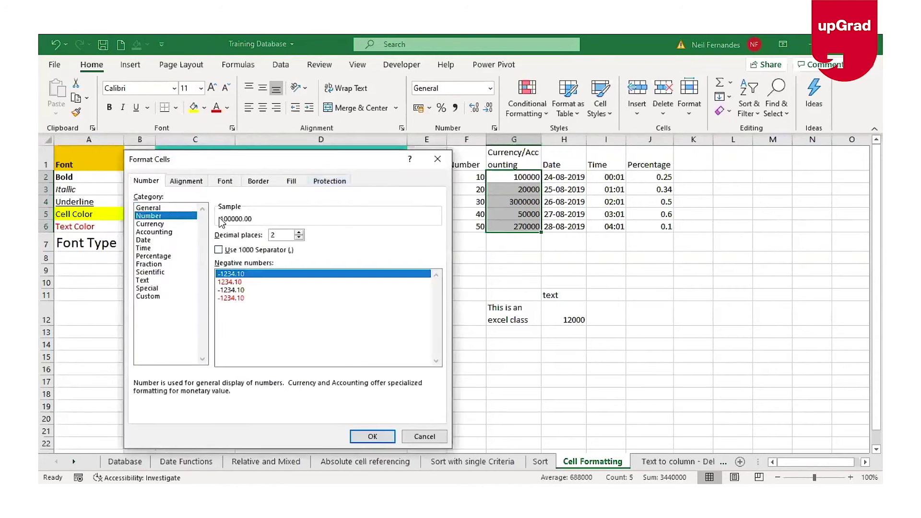
pyautogui.click(219, 251)
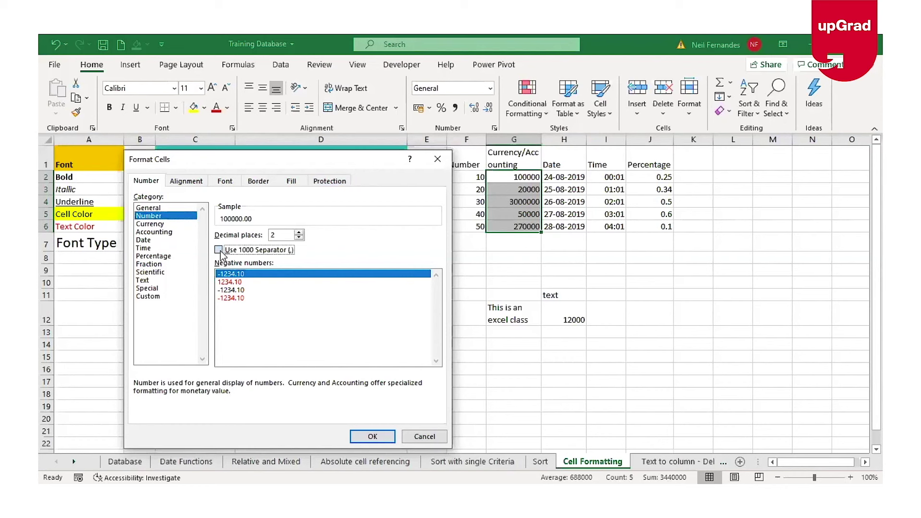
pyautogui.click(299, 238)
pyautogui.click(299, 238)
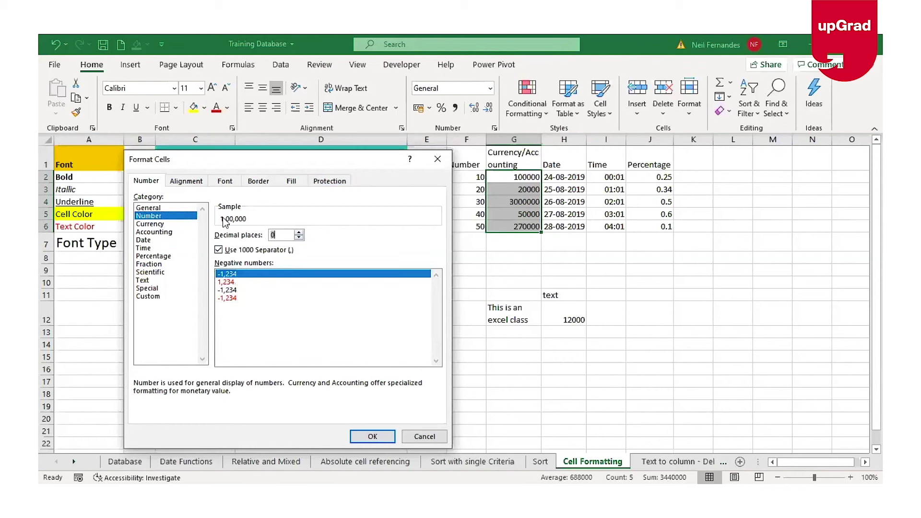
pyautogui.click(377, 439)
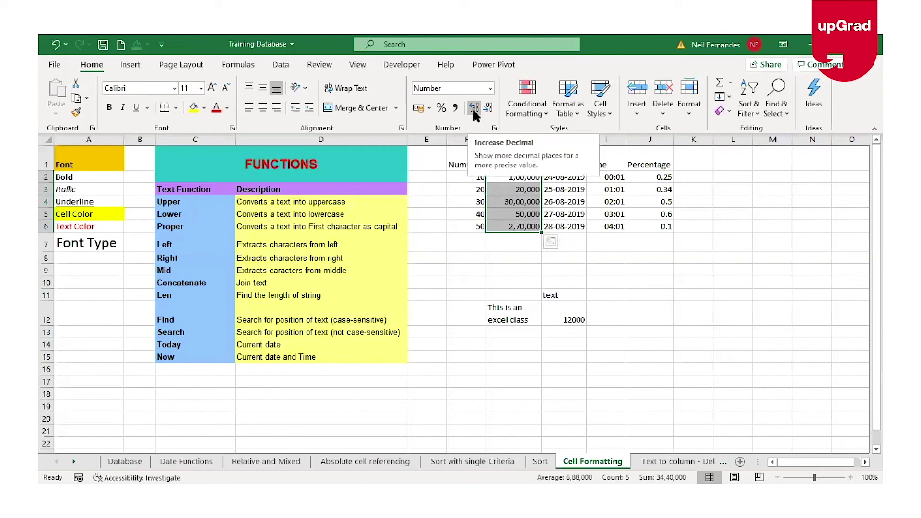
# Step: Format the amounts in G2:G6 with the Currency category, 0 decimal places and the ₹ symbol
pyautogui.click(495, 128)
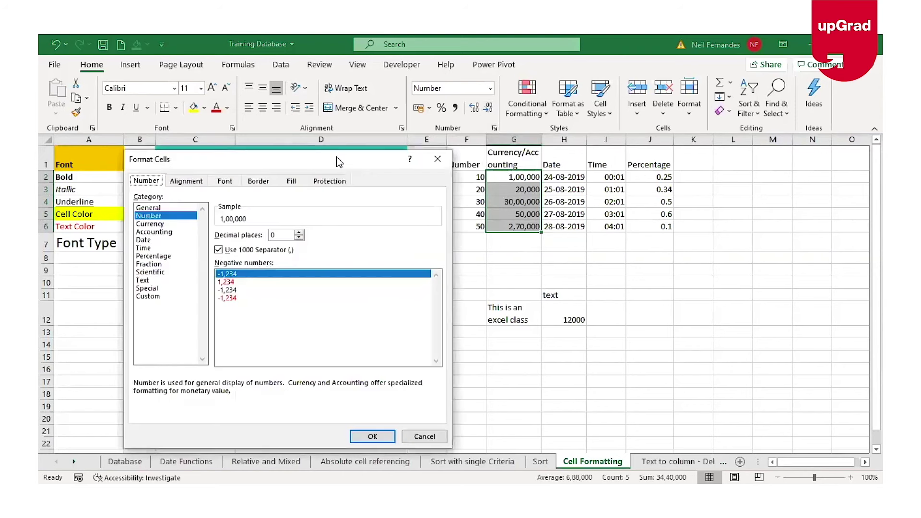
pyautogui.moveTo(335, 157); pyautogui.dragTo(280, 88)
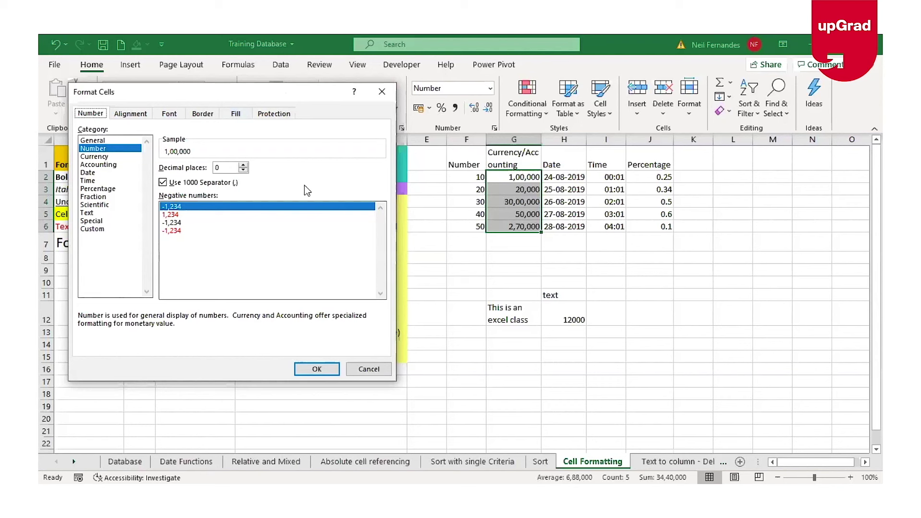
pyautogui.click(98, 158)
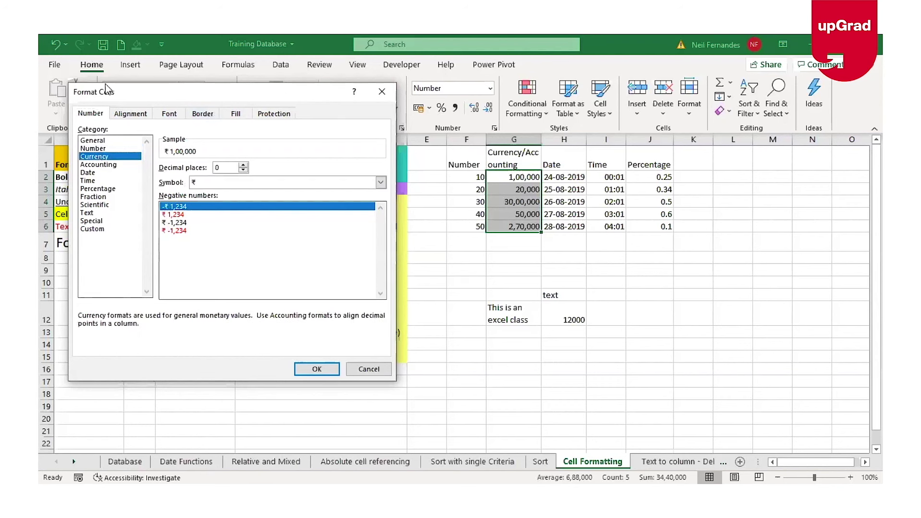
pyautogui.click(336, 184)
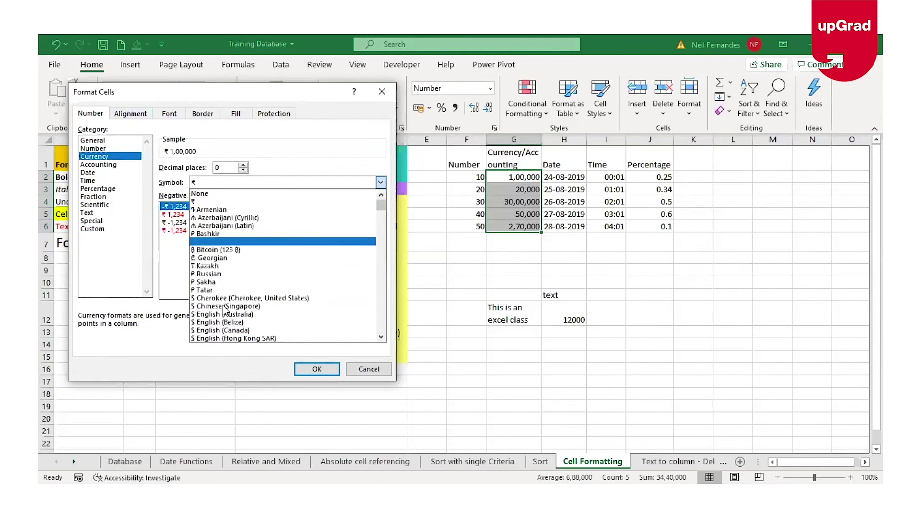
pyautogui.click(199, 202)
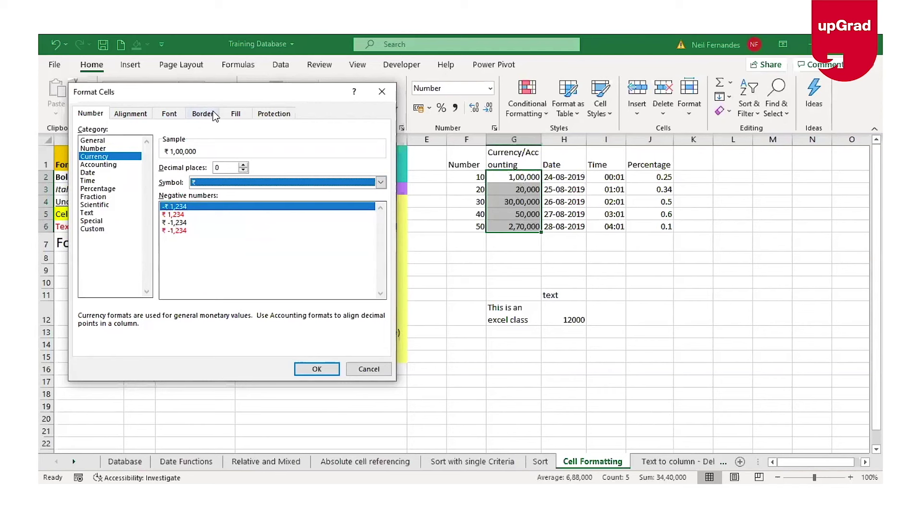
pyautogui.click(317, 369)
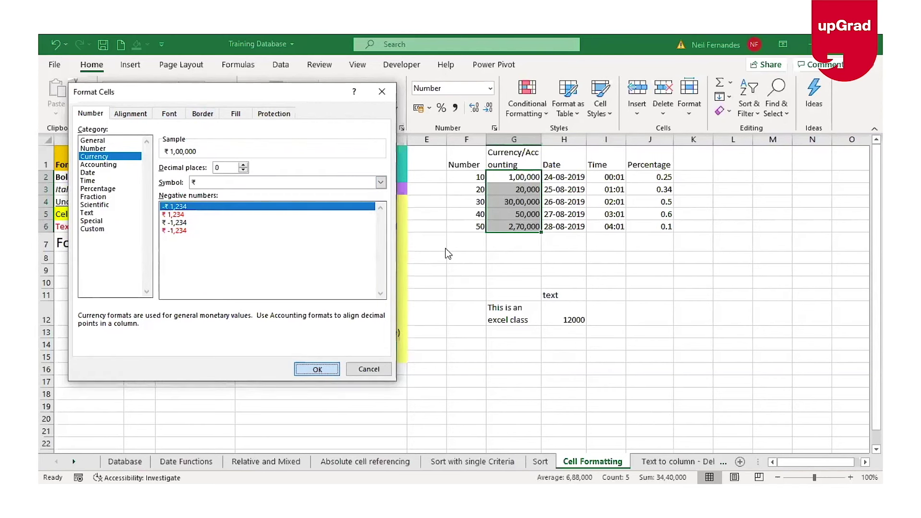
pyautogui.press('Return')
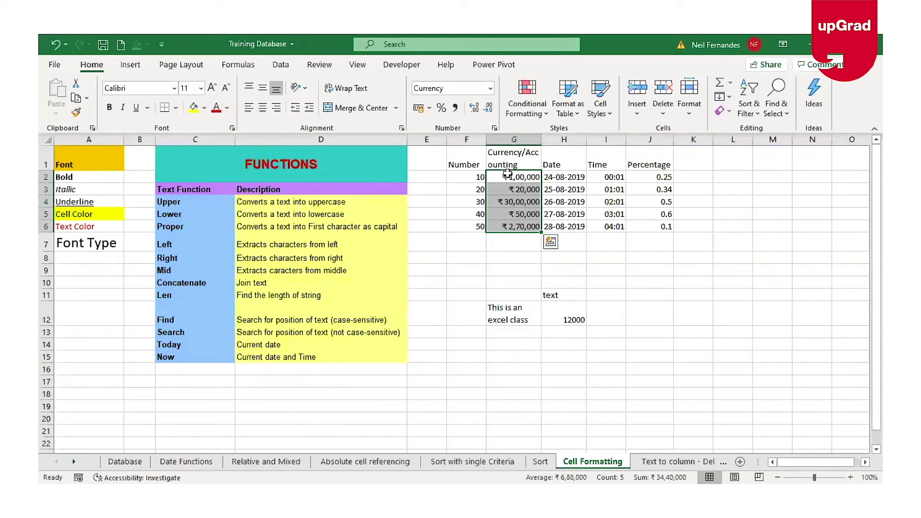
# Step: Format the amounts in G2:G6 with the Accounting category, 0 decimal places and the ₹ symbol
pyautogui.click(495, 128)
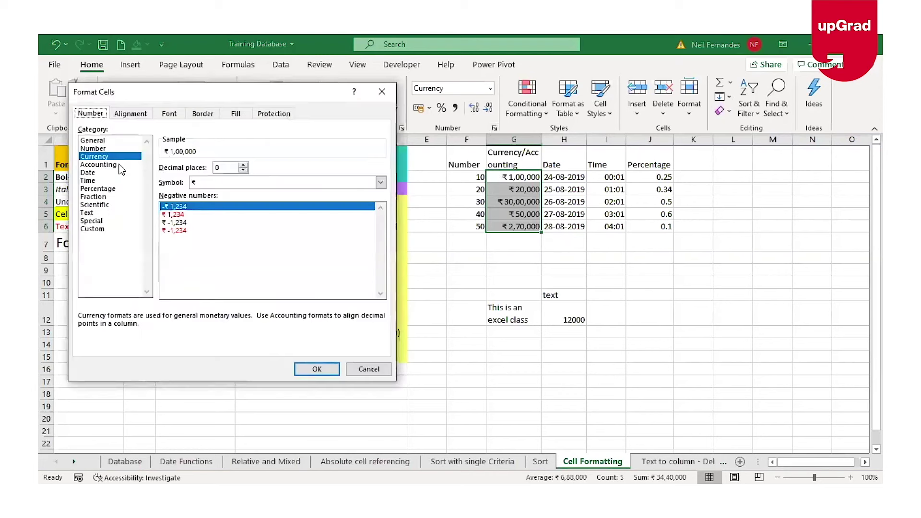
pyautogui.click(100, 165)
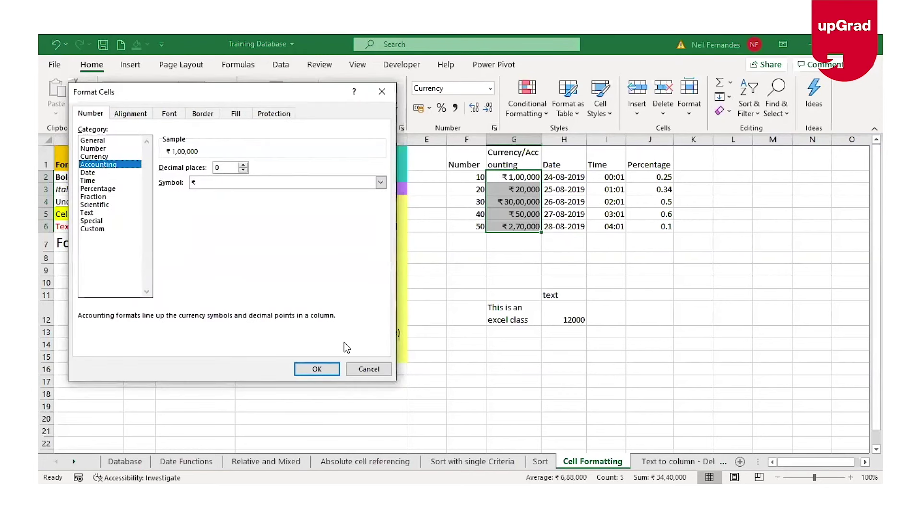
pyautogui.click(316, 369)
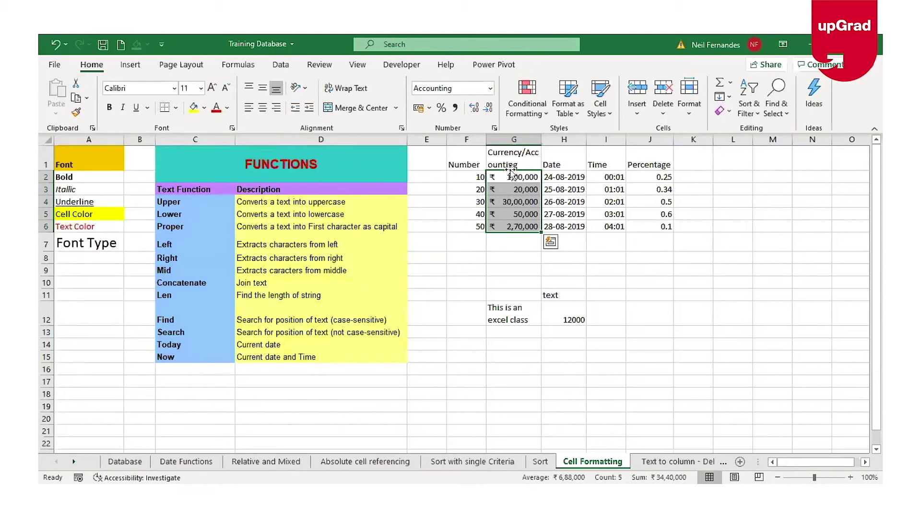
pyautogui.moveTo(558, 174); pyautogui.dragTo(564, 214)
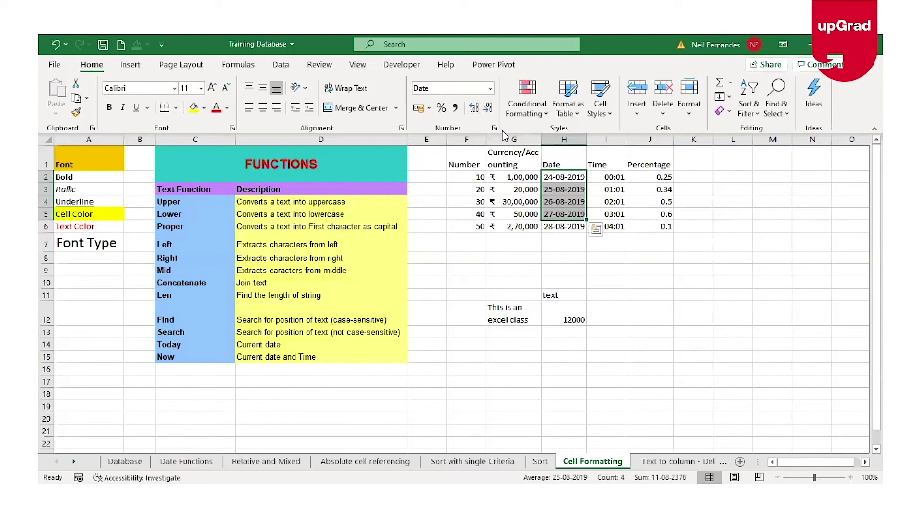
pyautogui.hotkey('ctrl', '1')
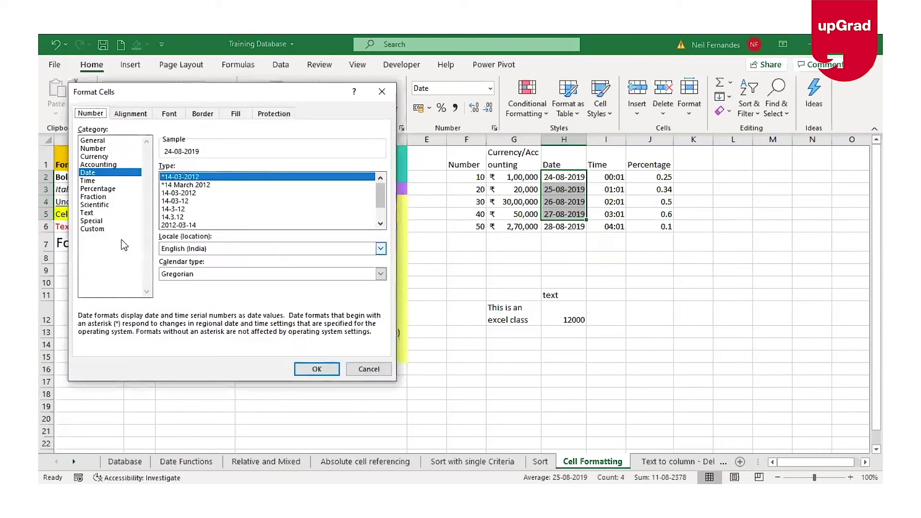
pyautogui.click(93, 229)
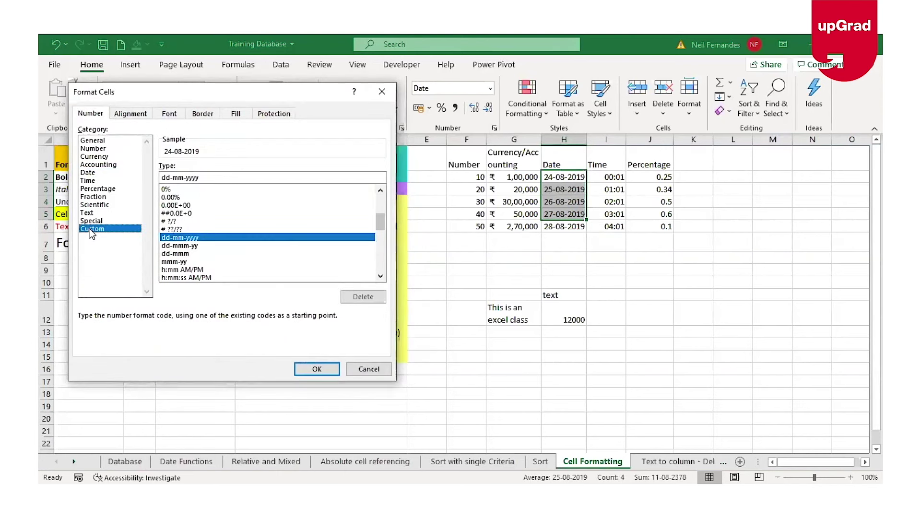
pyautogui.click(373, 370)
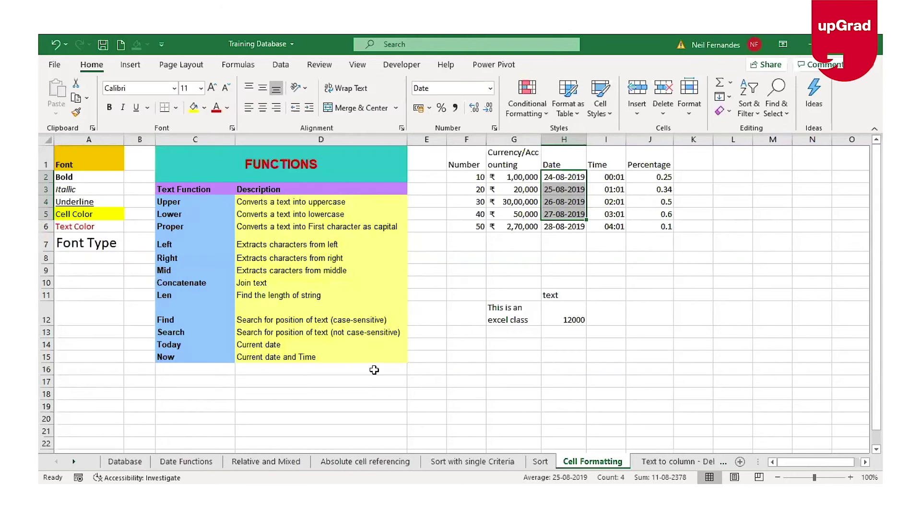
pyautogui.click(497, 385)
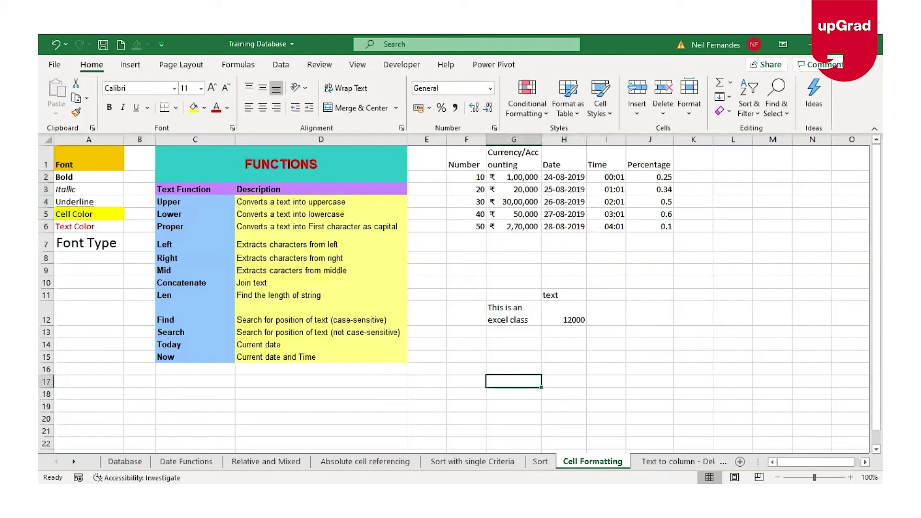
# Step: Apply the custom date format dd-mmm-yyyy to the dates in H2:H6
pyautogui.click(559, 177)
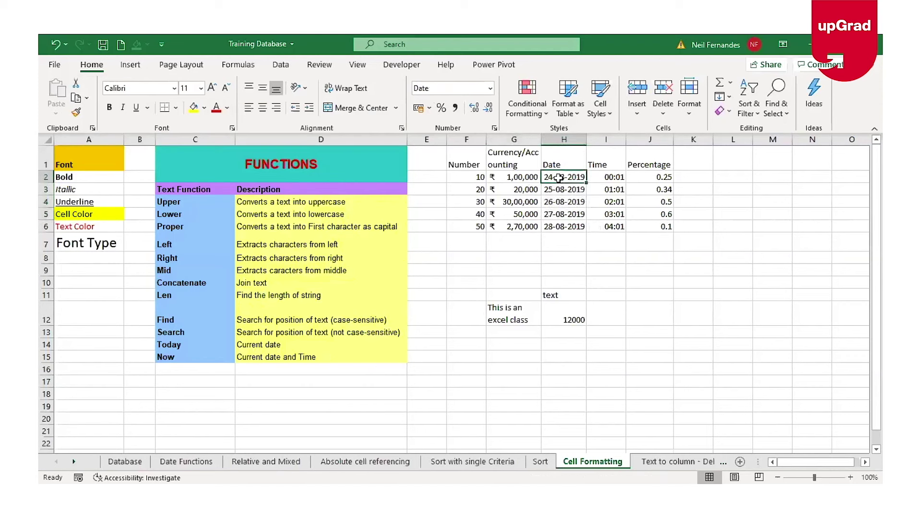
pyautogui.moveTo(559, 178); pyautogui.dragTo(560, 226)
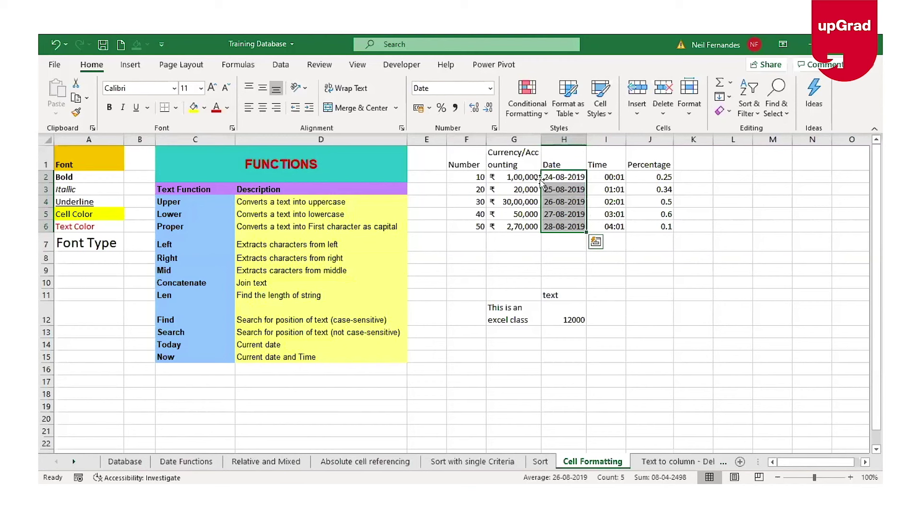
pyautogui.moveTo(571, 178); pyautogui.dragTo(564, 231)
pyautogui.click(495, 129)
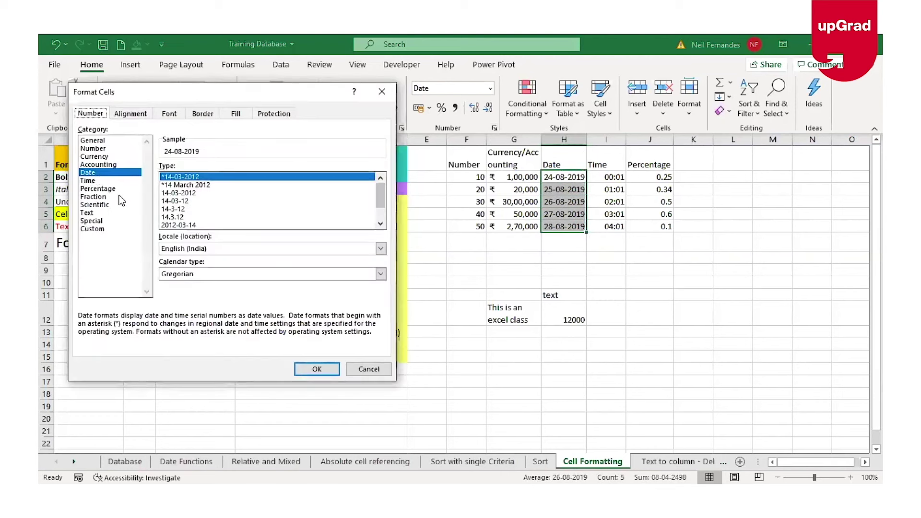
pyautogui.click(105, 176)
pyautogui.scroll(-1, 381, 192)
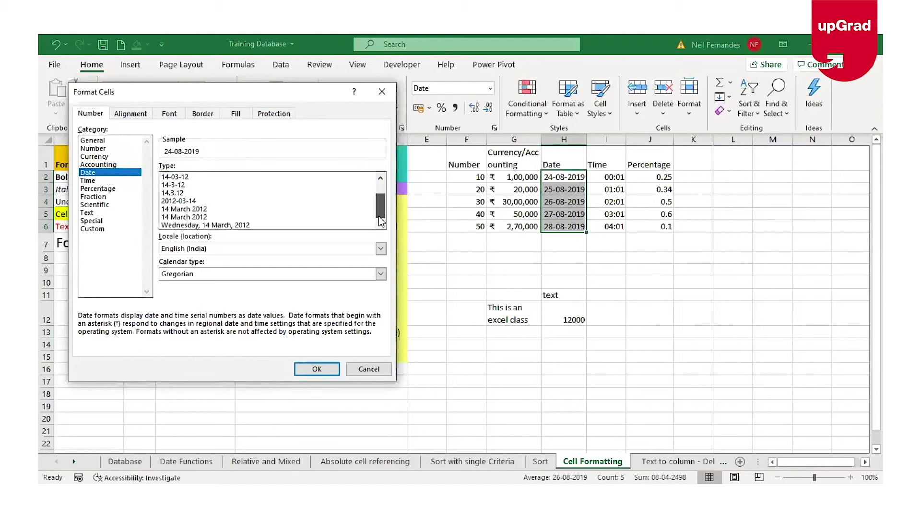
pyautogui.click(95, 229)
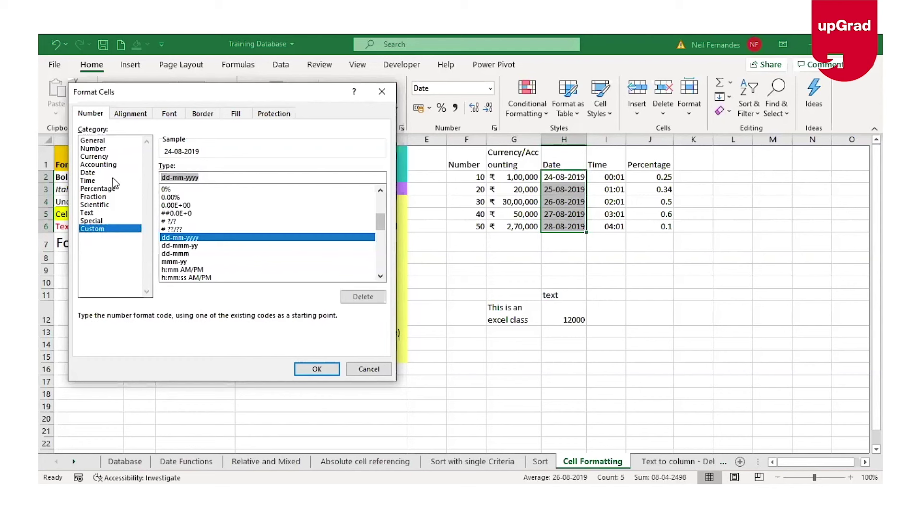
pyautogui.write('dd-mmmm')
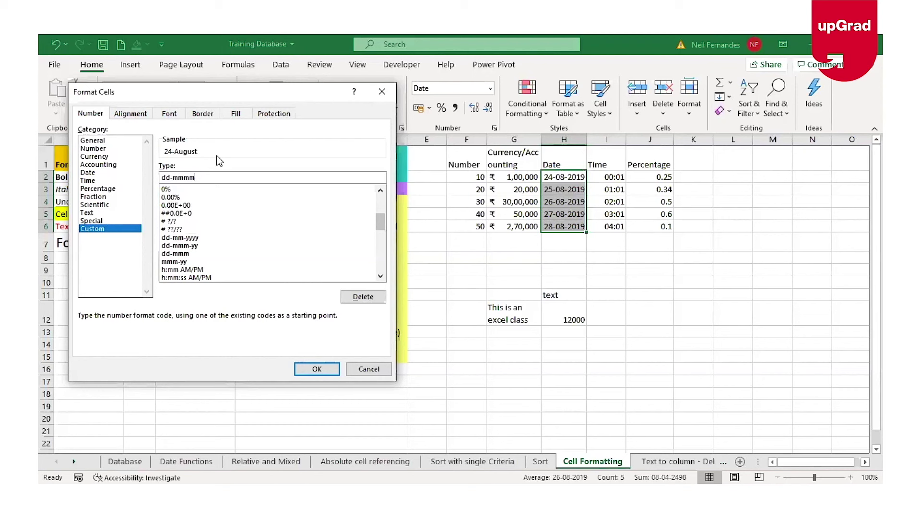
pyautogui.press('BackSpace')
pyautogui.write('-yyyy')
pyautogui.click(318, 373)
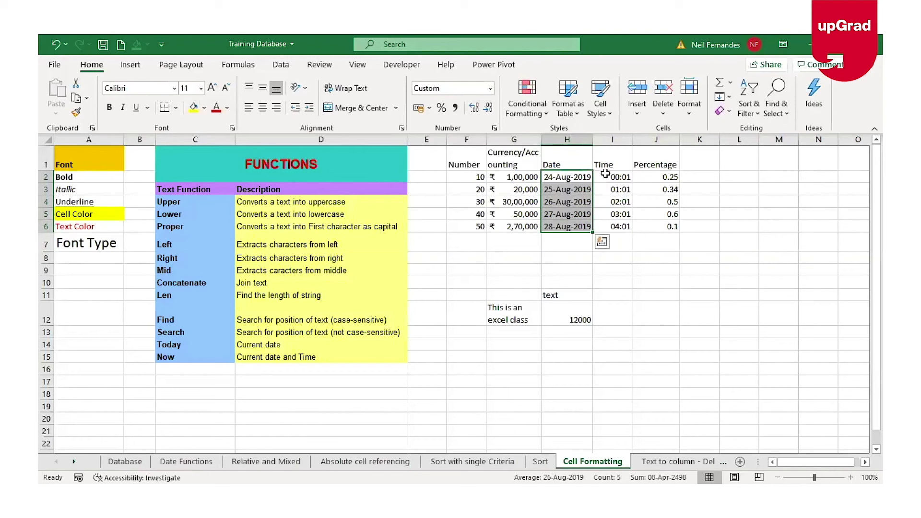
# Step: Apply a custom hh:mm AM/PM format to the times in I2:I6
pyautogui.moveTo(608, 176); pyautogui.dragTo(619, 227)
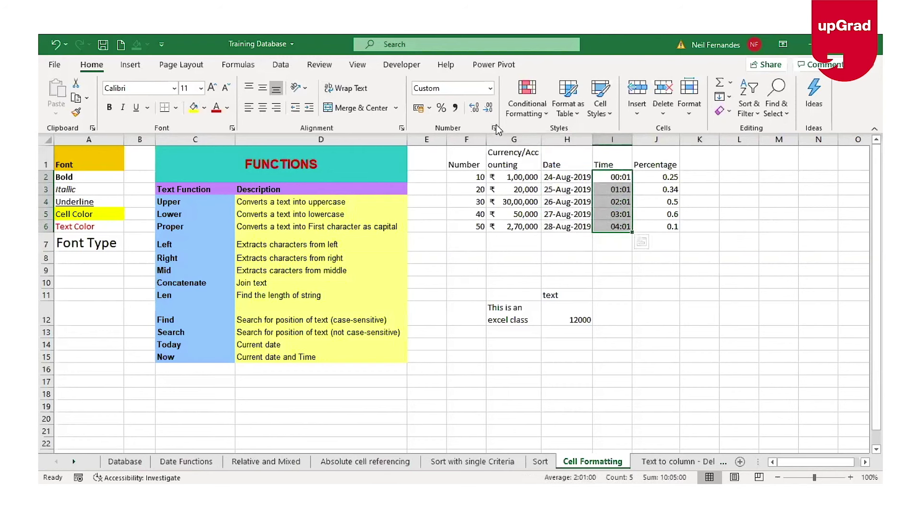
pyautogui.hotkey('ctrl', '1')
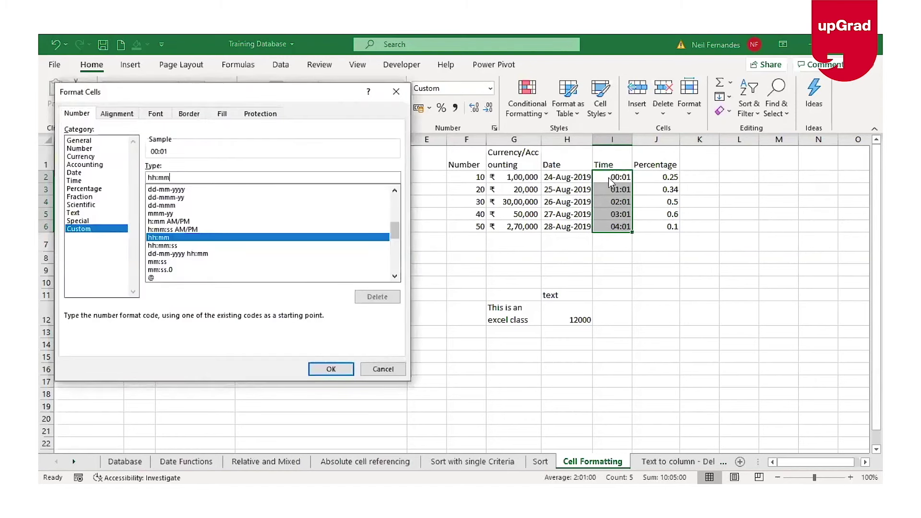
pyautogui.click(179, 181)
pyautogui.write(':')
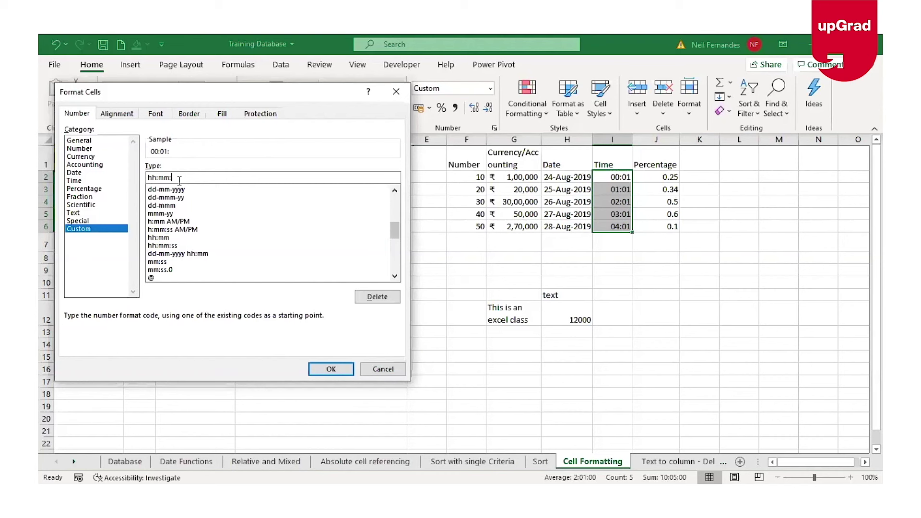
pyautogui.write('ss')
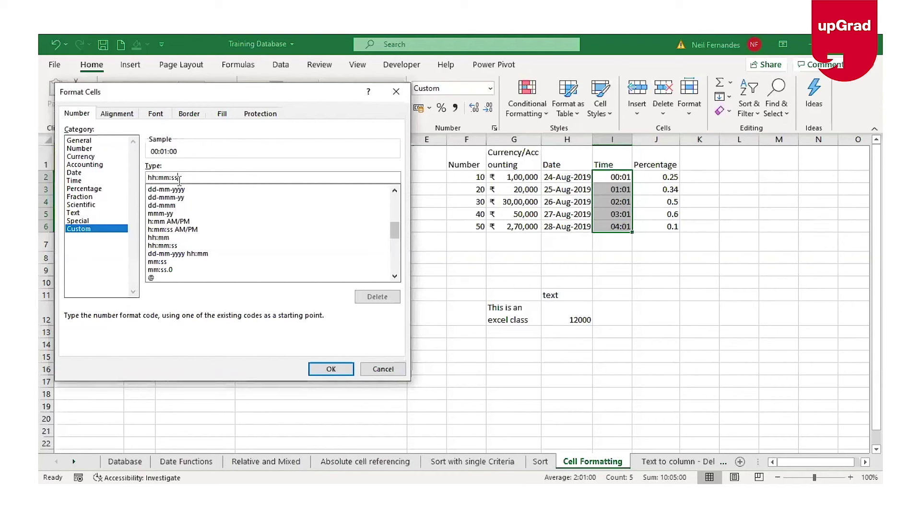
pyautogui.press('BackSpace')
pyautogui.press('BackSpace')
pyautogui.press('BackSpace')
pyautogui.write('AM/PM')
pyautogui.click(334, 370)
# Step: Format the values in J2:J6 as Percentage with 2 decimal places, and undo that formatting
pyautogui.moveTo(655, 175); pyautogui.dragTo(658, 228)
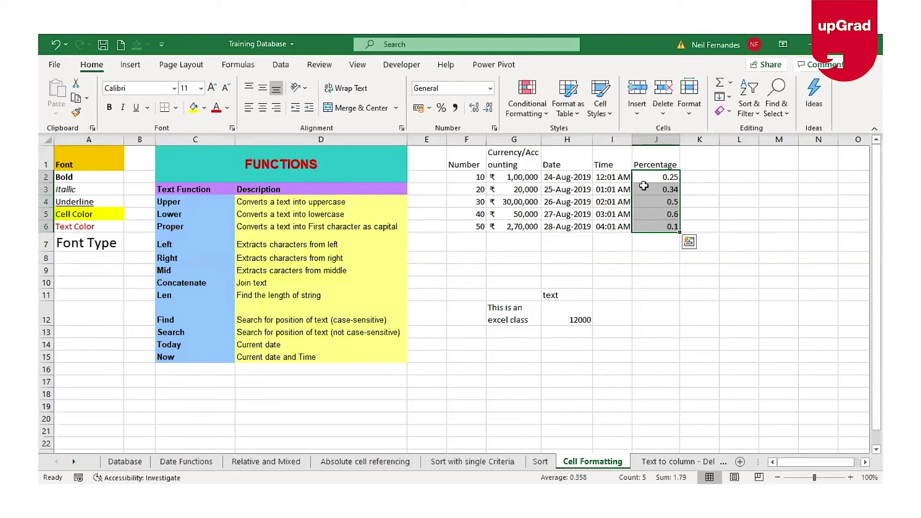
pyautogui.click(495, 129)
pyautogui.click(105, 189)
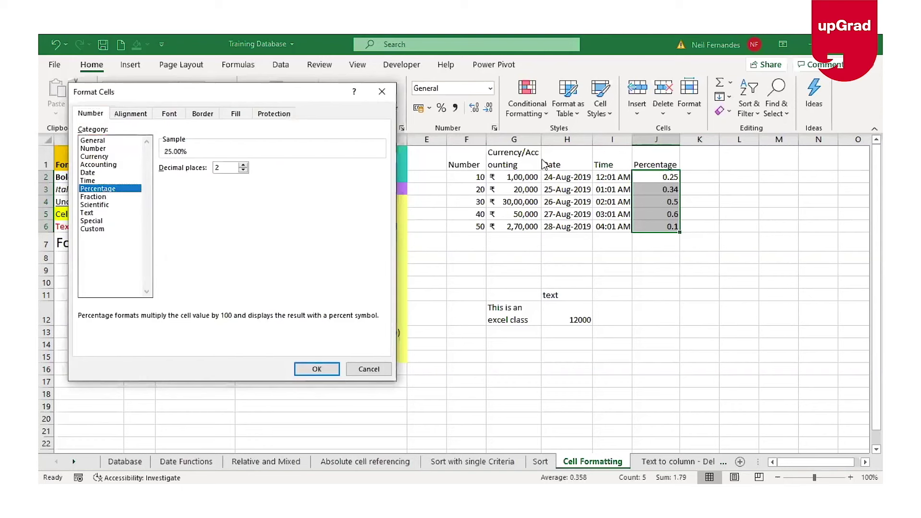
pyautogui.click(326, 370)
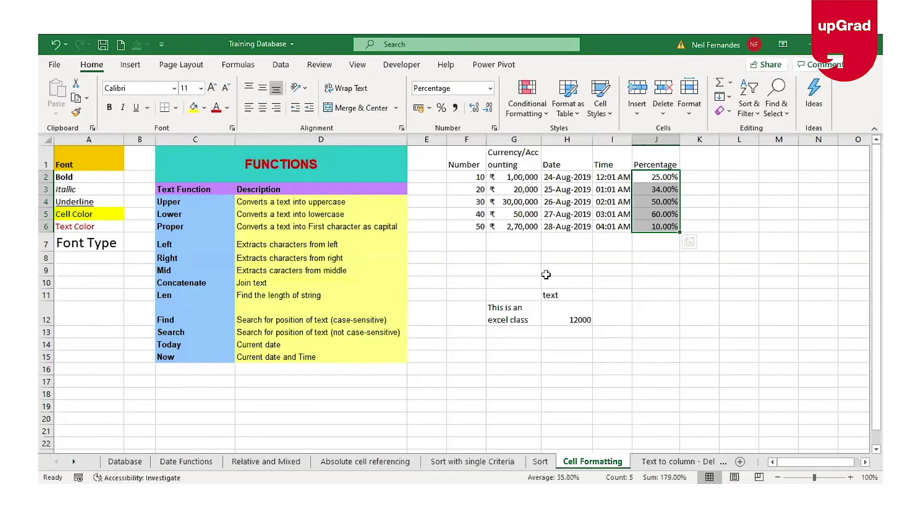
pyautogui.hotkey('ctrl', 'z')
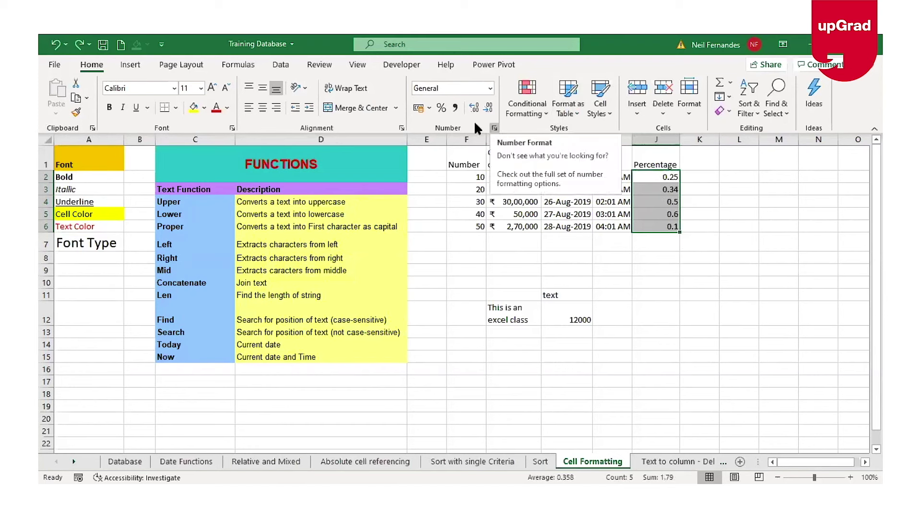
# Step: Apply the percent style to the values in J2:J6, and switch to the Text to column - Delimited sheet
pyautogui.click(441, 109)
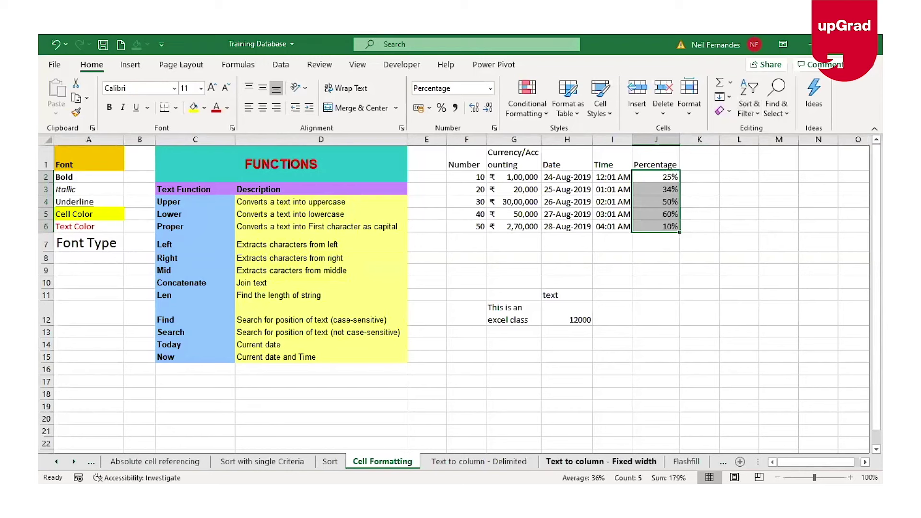
pyautogui.click(601, 461)
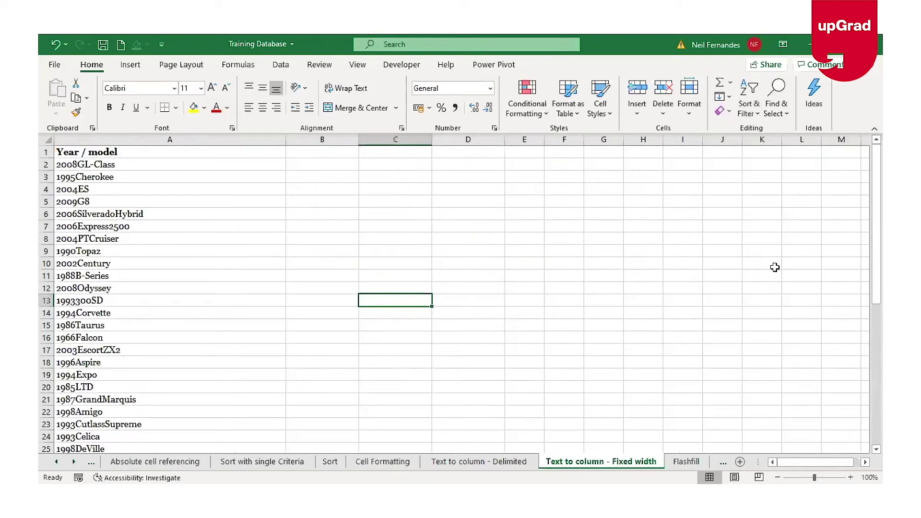
pyautogui.click(468, 459)
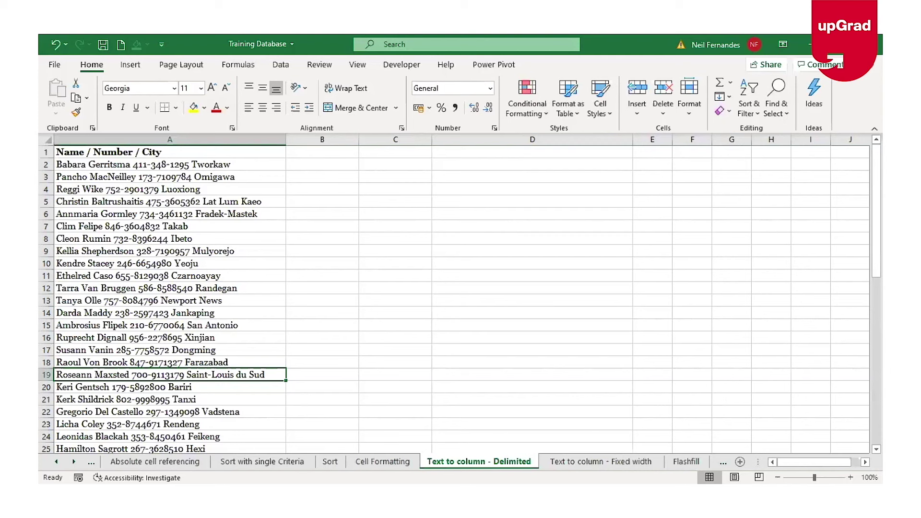
# Step: Split the entries below the Name / Number / City header in place with Text to Columns, using only Space as delimiter, and undo the split
pyautogui.click(169, 140)
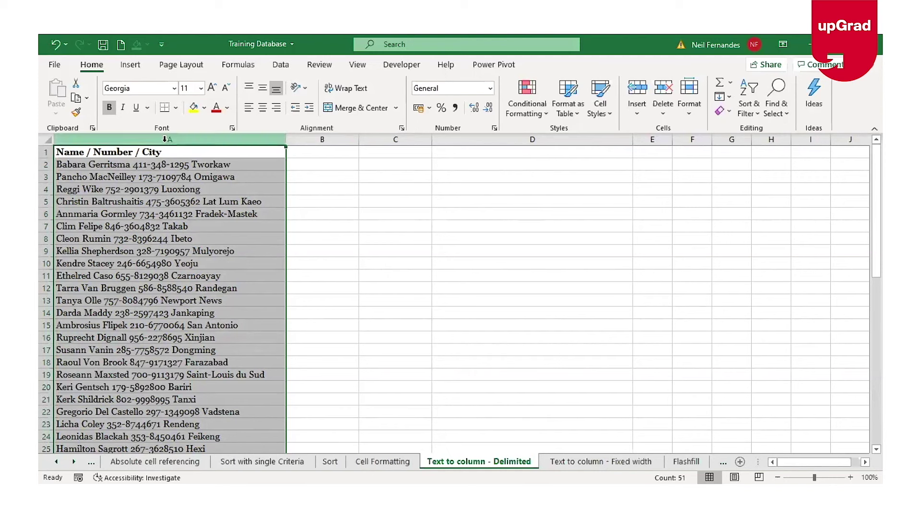
pyautogui.click(153, 163)
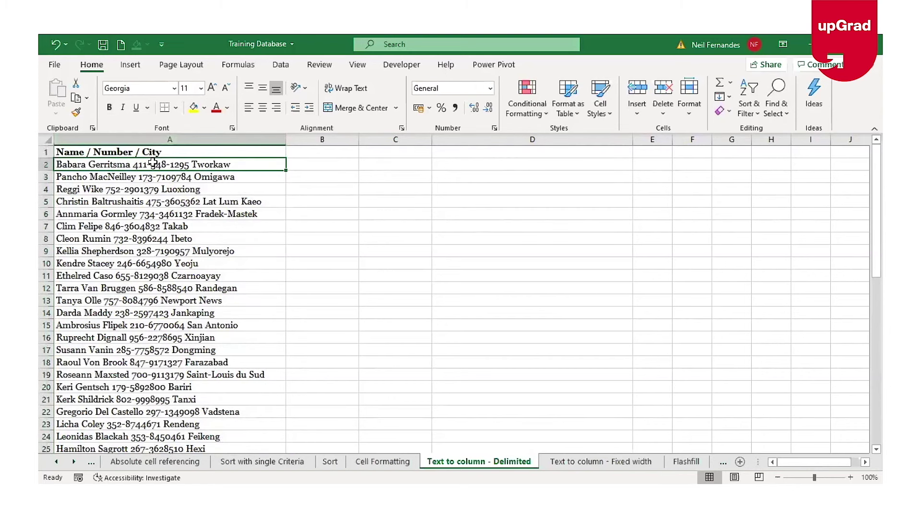
pyautogui.hotkey('ctrl', 'shift', 'Down')
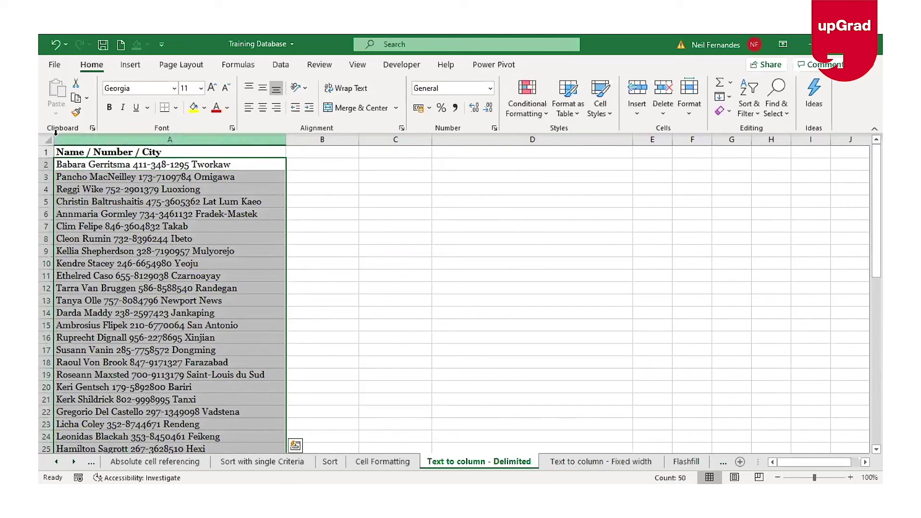
pyautogui.click(282, 70)
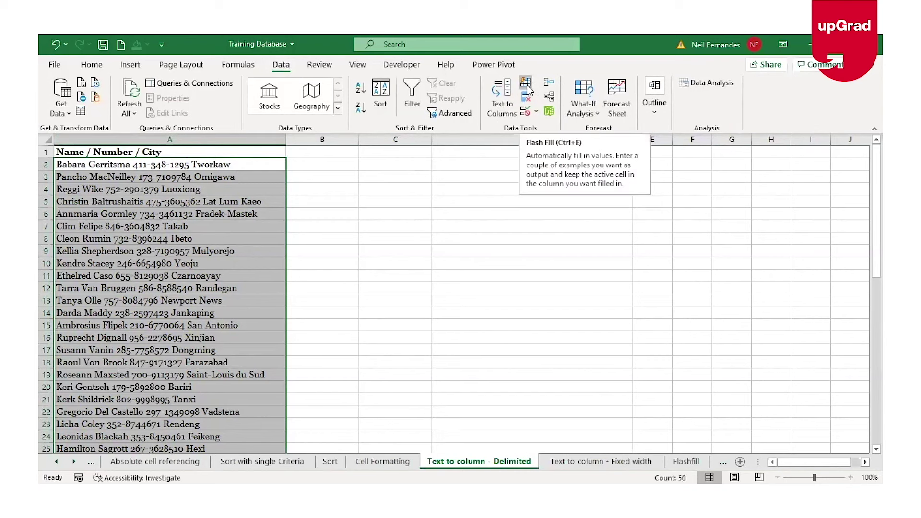
pyautogui.click(497, 91)
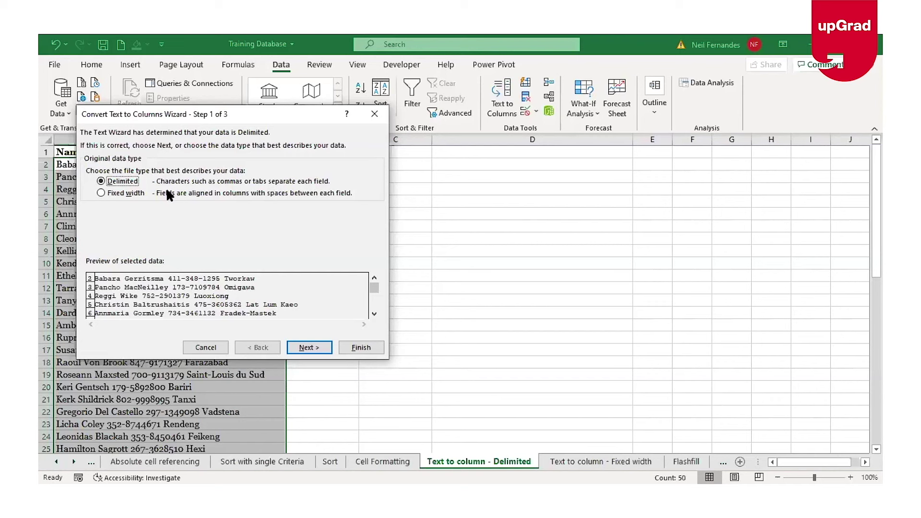
pyautogui.click(204, 348)
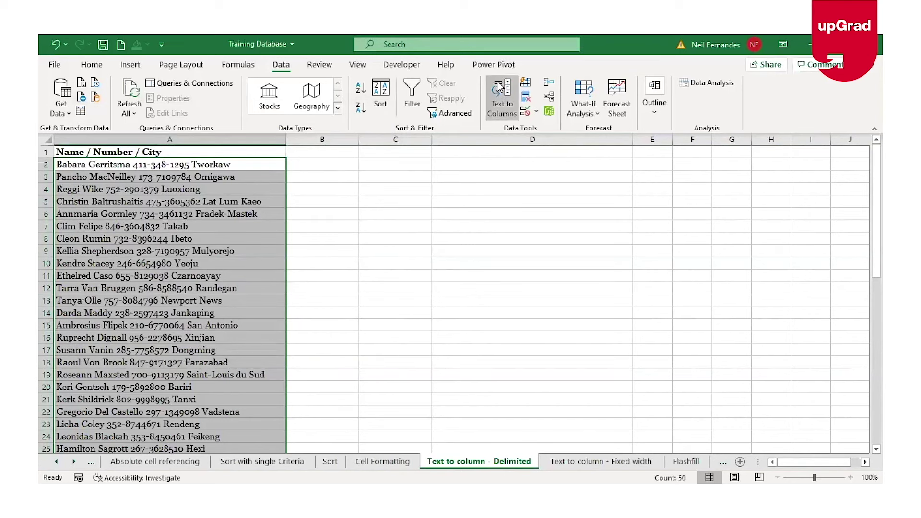
pyautogui.click(502, 98)
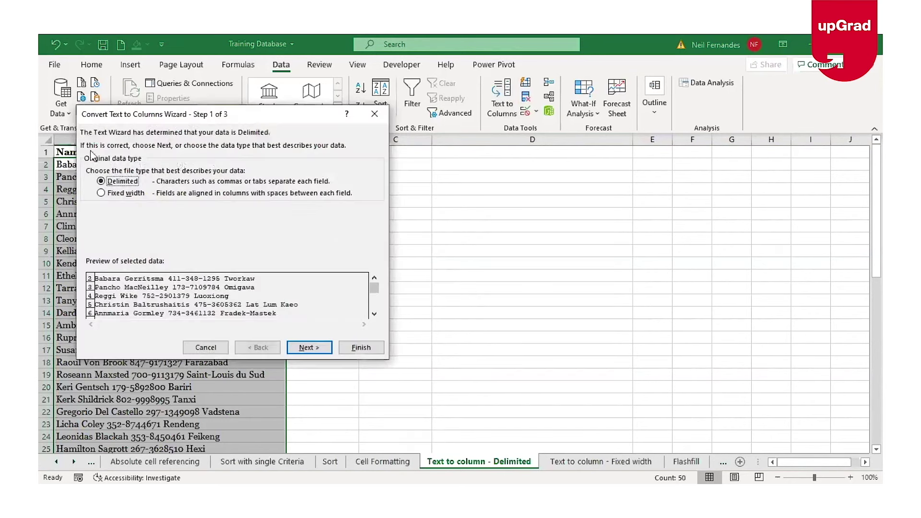
pyautogui.click(316, 347)
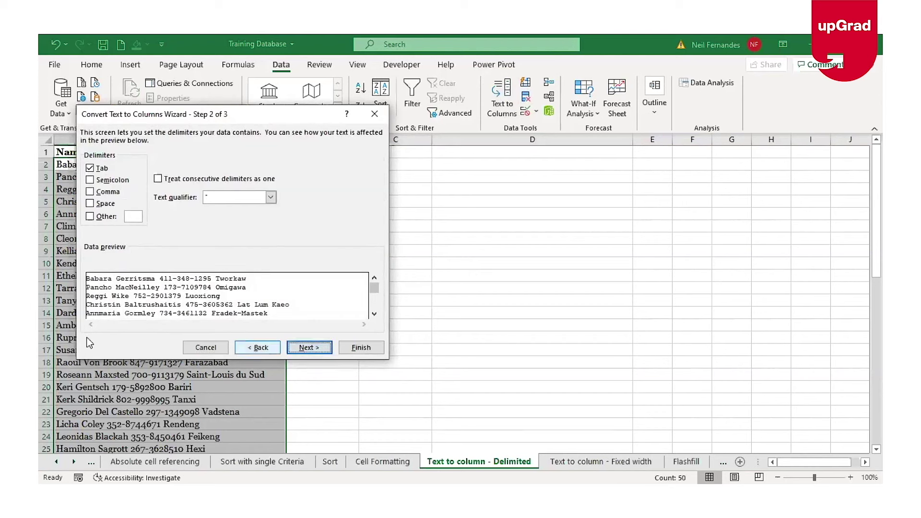
pyautogui.click(91, 204)
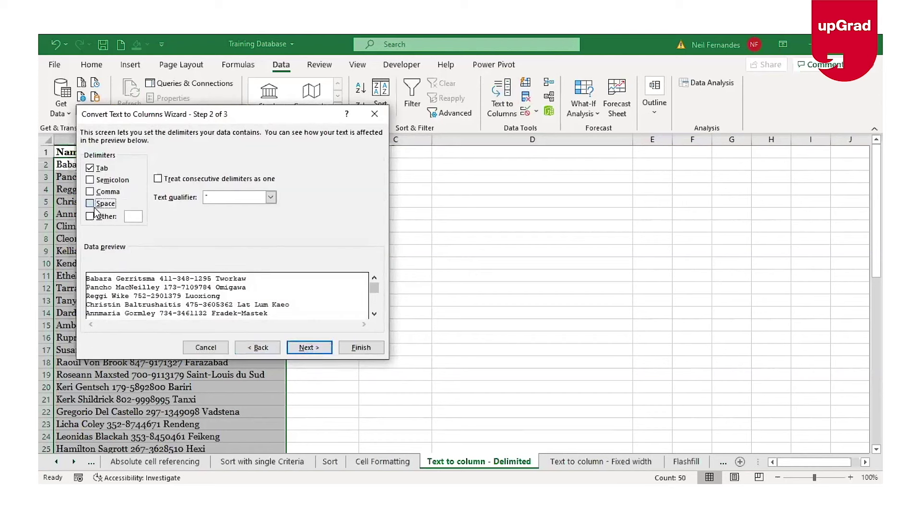
pyautogui.click(90, 168)
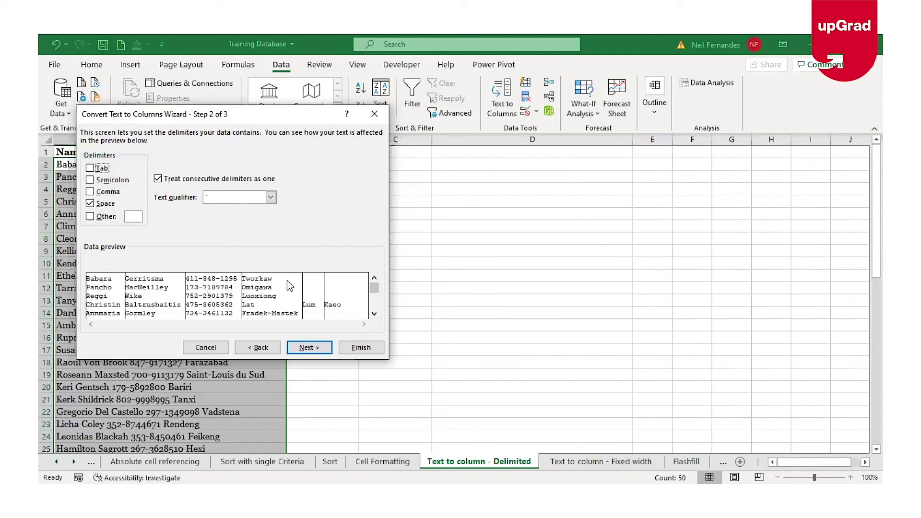
pyautogui.click(362, 347)
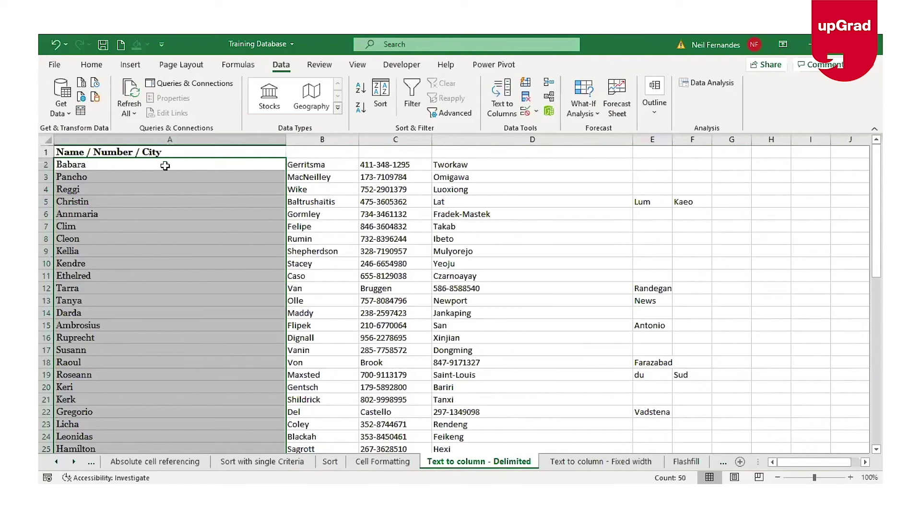
pyautogui.hotkey('ctrl', 'z')
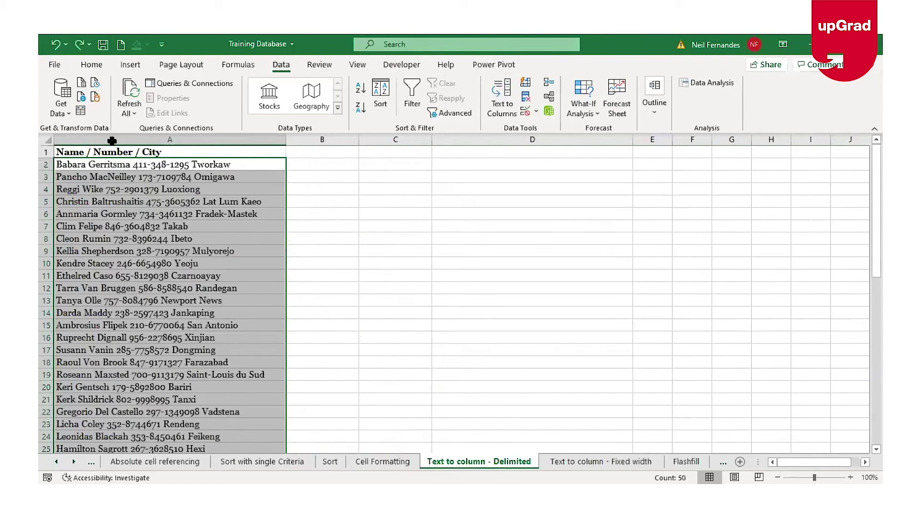
pyautogui.click(343, 164)
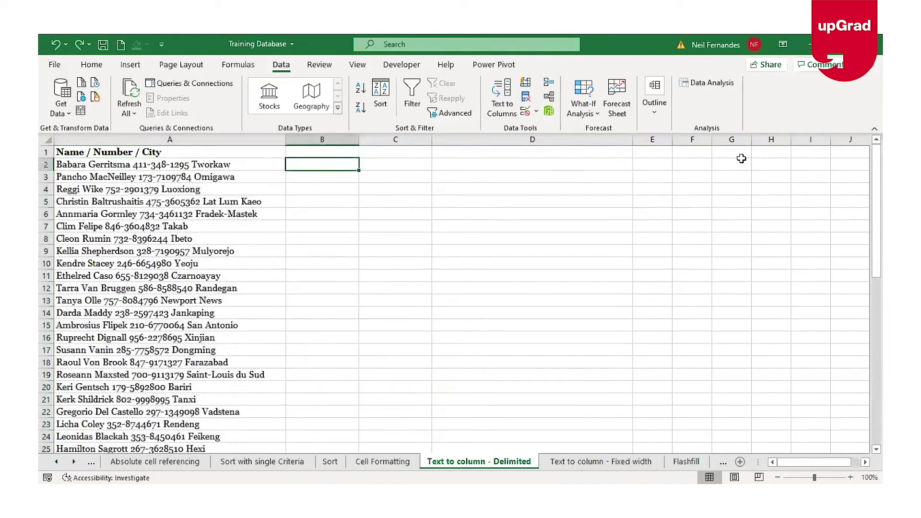
pyautogui.click(160, 143)
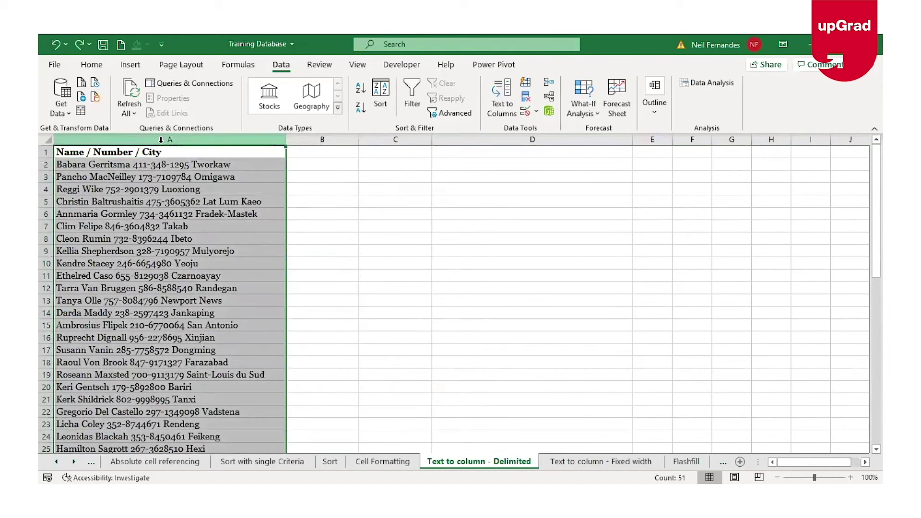
pyautogui.click(112, 235)
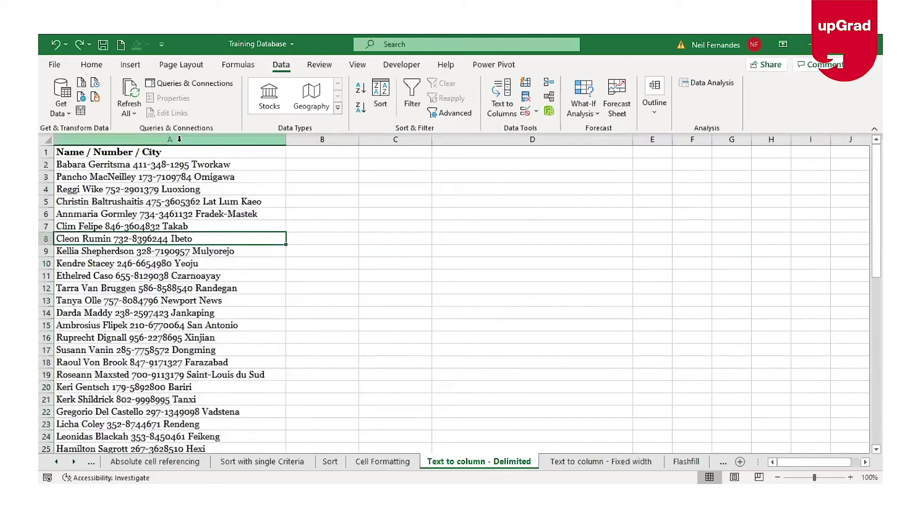
pyautogui.click(180, 140)
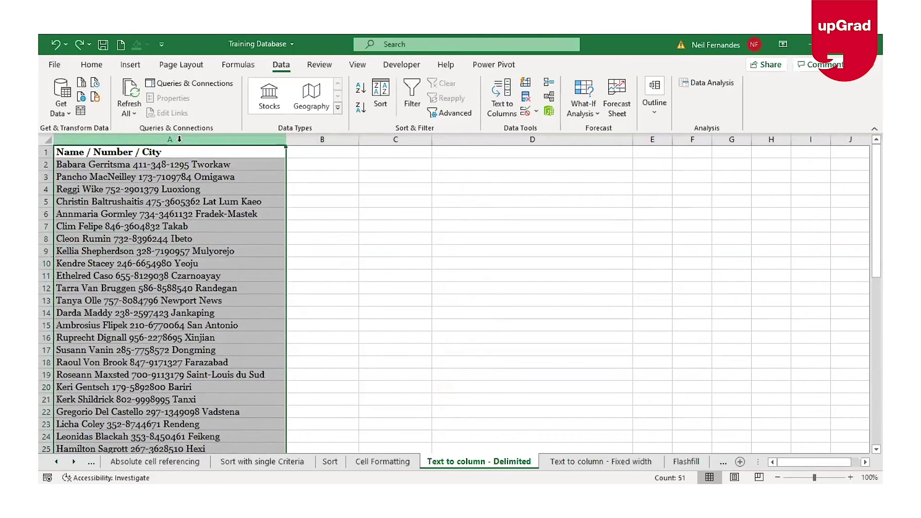
# Step: Start Text to Columns on the column A entries from A2 down as Delimited by Space, and advance to the column data format settings
pyautogui.click(228, 168)
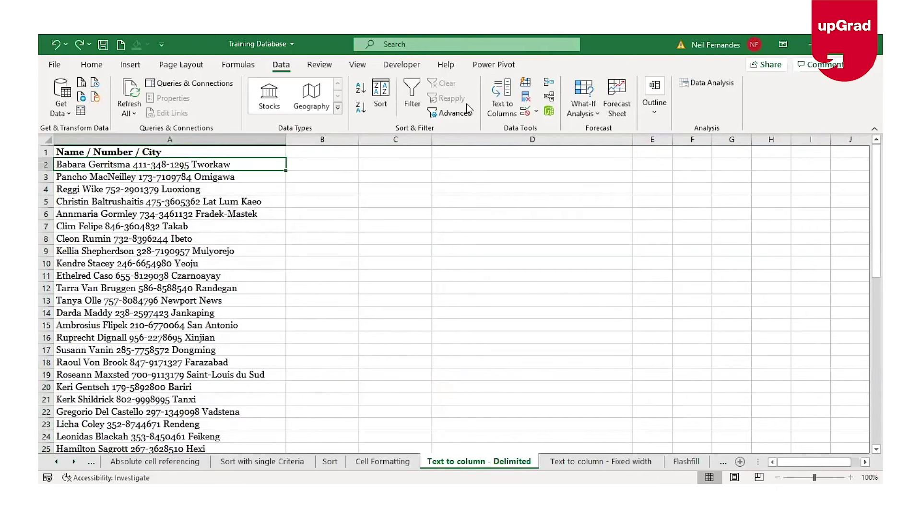
pyautogui.hotkey('ctrl', 'shift', 'Down')
pyautogui.scroll(8, 358, 149)
pyautogui.hotkey('alt', 'a')
pyautogui.press('e')
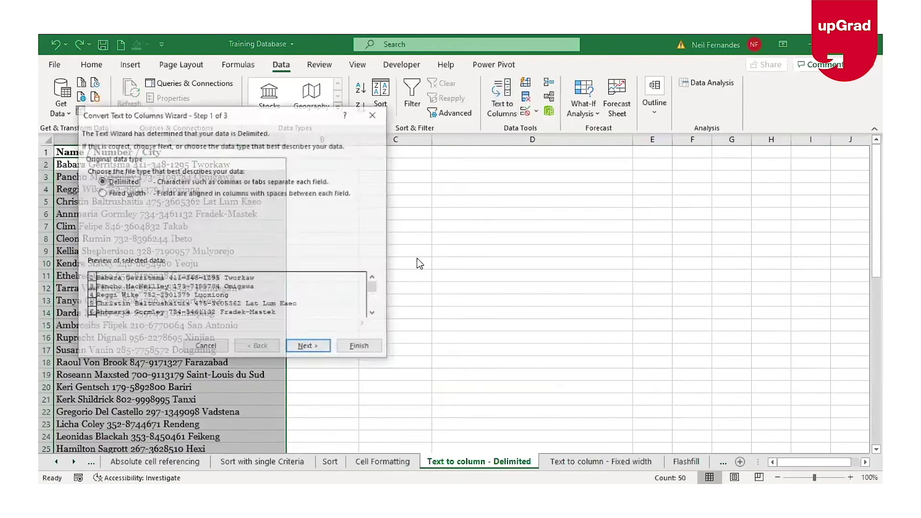
pyautogui.click(304, 350)
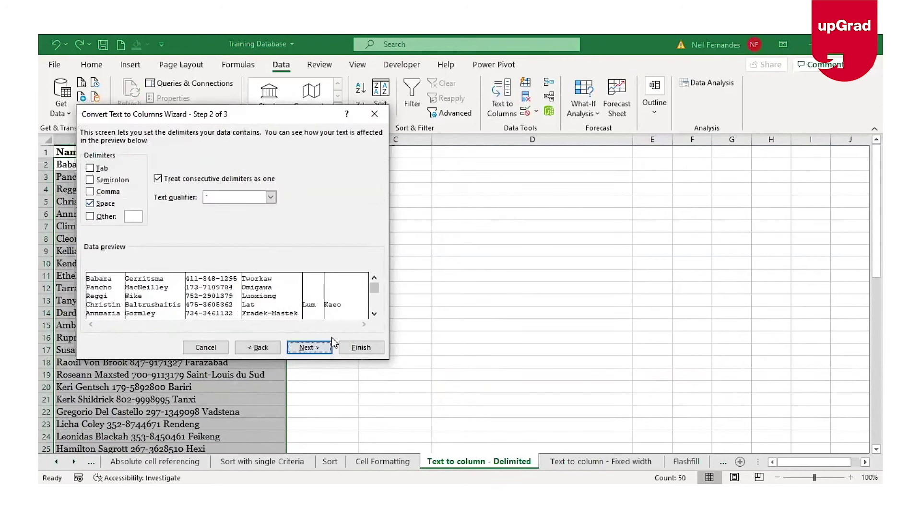
pyautogui.click(310, 348)
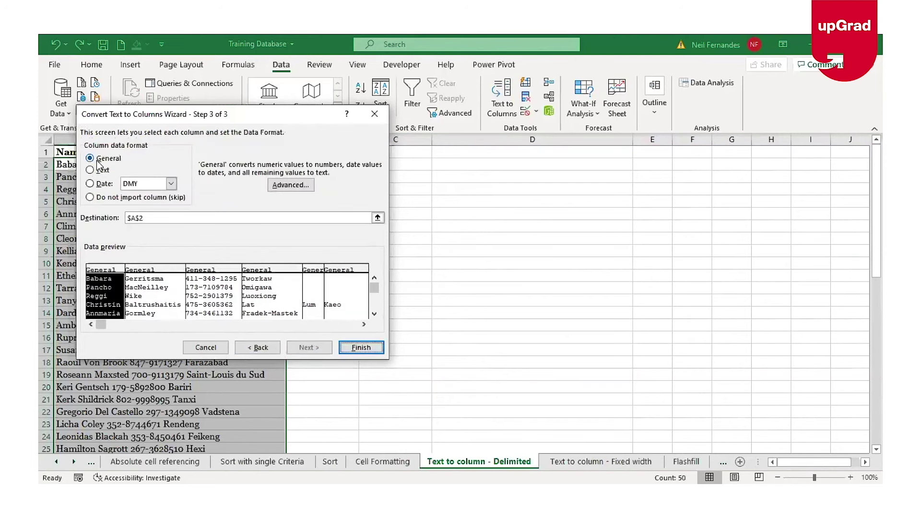
# Step: Set the destination of the split to $B$2, keep the General format, and finish the conversion
pyautogui.click(148, 217)
pyautogui.press('BackSpace')
pyautogui.press('BackSpace')
pyautogui.press('BackSpace')
pyautogui.press('BackSpace')
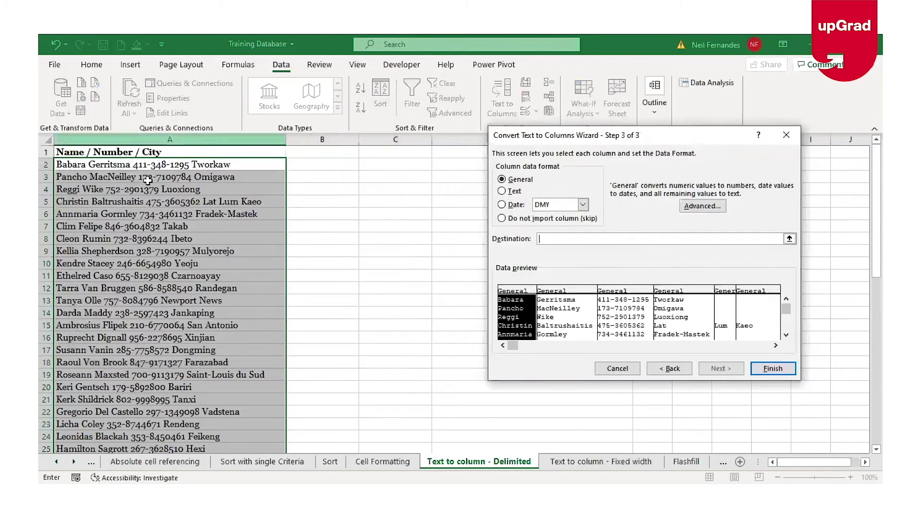
pyautogui.click(326, 165)
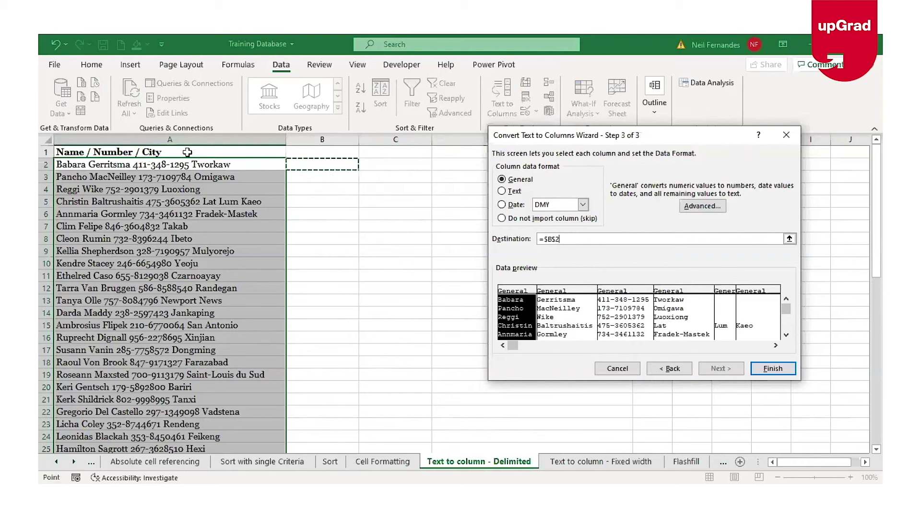
pyautogui.click(778, 369)
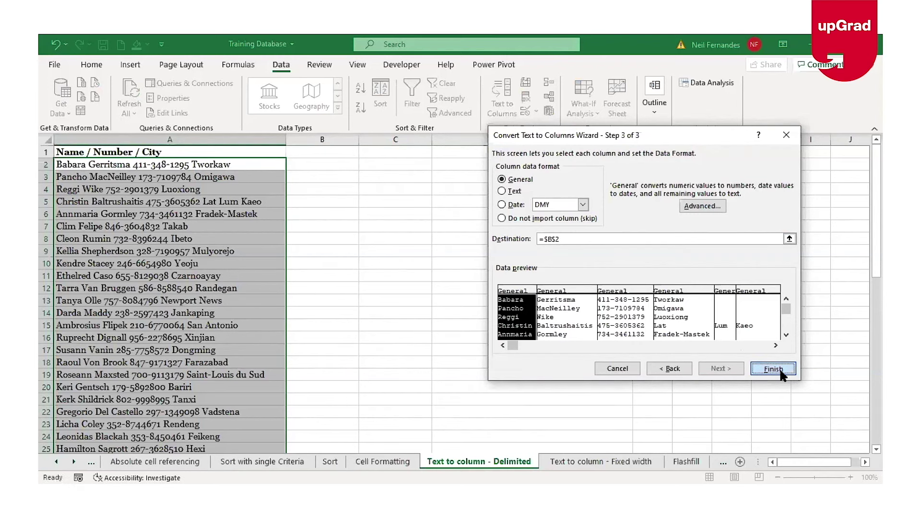
# Step: Move on to the Flashfill sheet
pyautogui.click(169, 140)
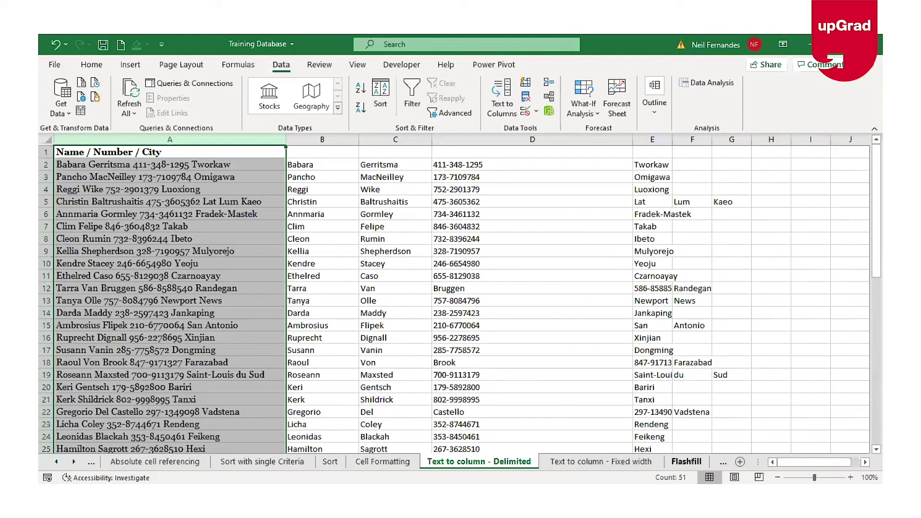
pyautogui.hotkey('ctrl', 'pagedown')
pyautogui.hotkey('ctrl', 'pagedown')
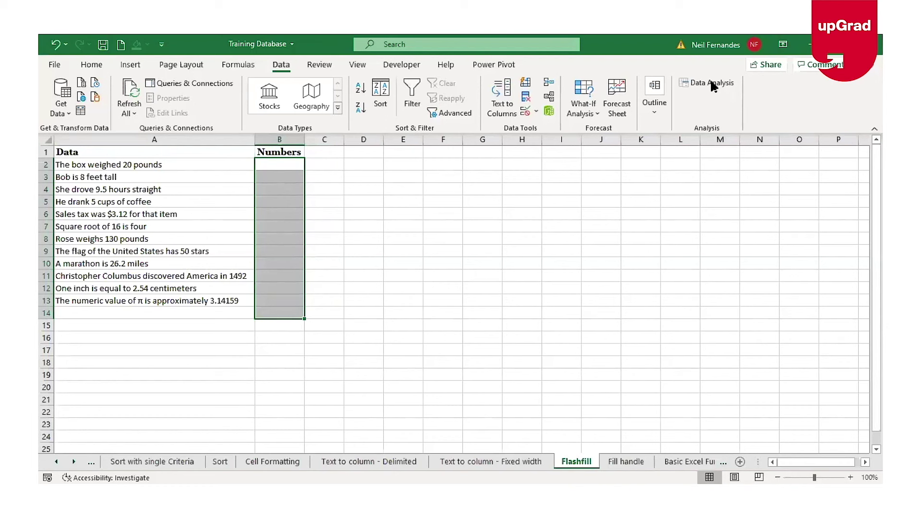
# Step: Enter 20 in B2 as the example number for the sentence in A2, and Flash Fill the rest of the Numbers column
pyautogui.click(109, 165)
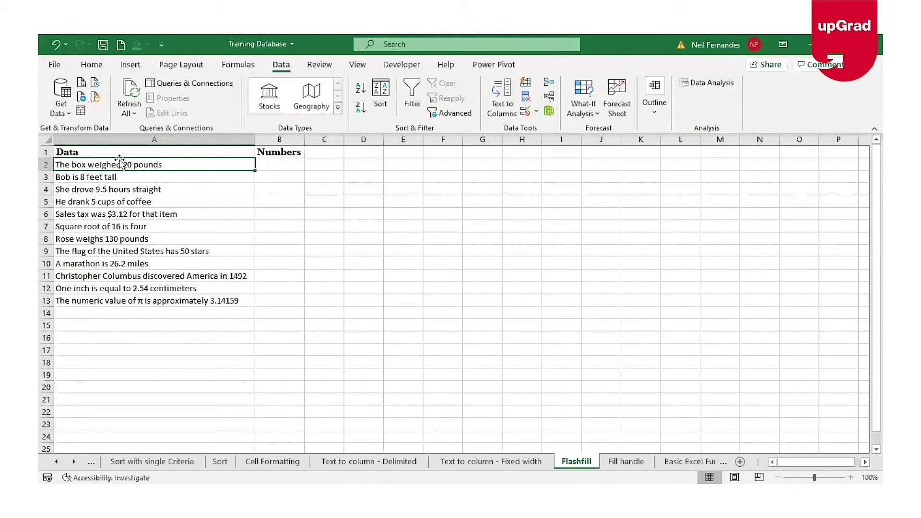
pyautogui.click(291, 164)
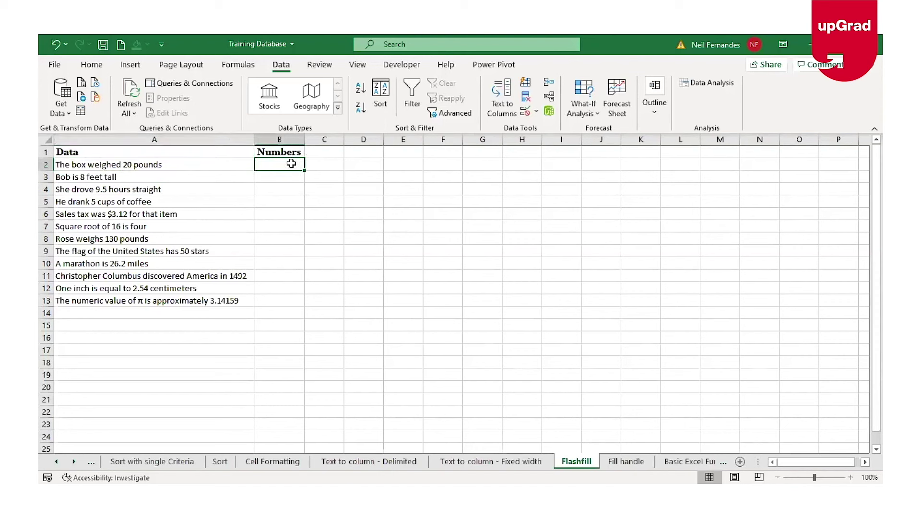
pyautogui.doubleClick(132, 164)
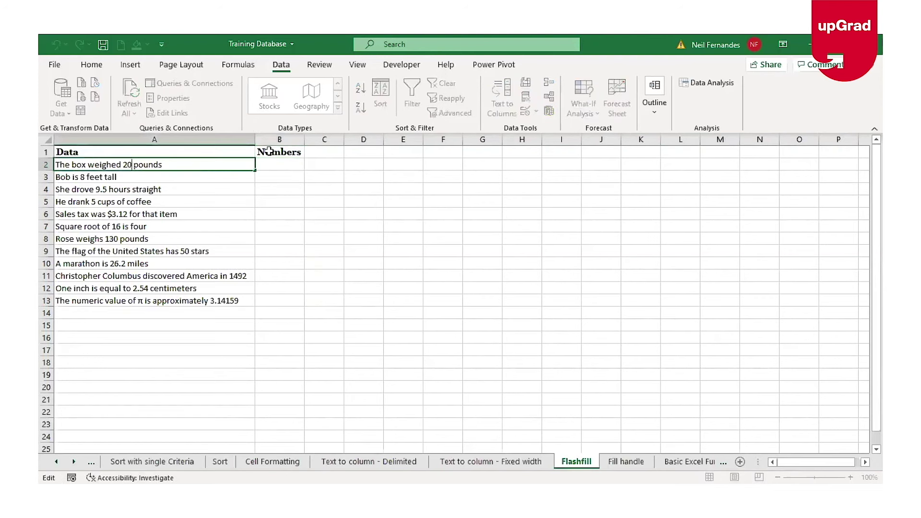
pyautogui.click(283, 162)
pyautogui.write('20')
pyautogui.press('Return')
pyautogui.click(288, 165)
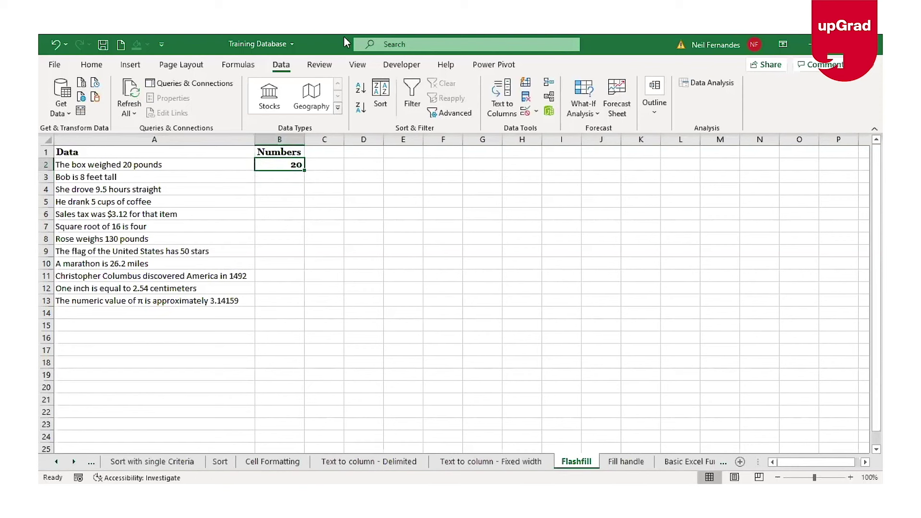
pyautogui.click(526, 83)
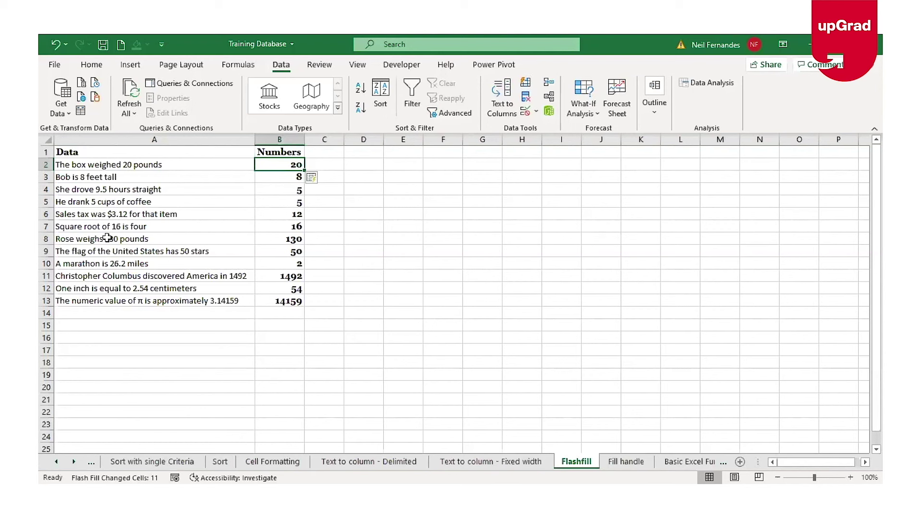
# Step: Check the flash-filled values in B4:B8 against the numbers in the sentences of column A
pyautogui.click(292, 190)
pyautogui.press('Down')
pyautogui.press('Down')
pyautogui.press('Down')
pyautogui.press('Down')
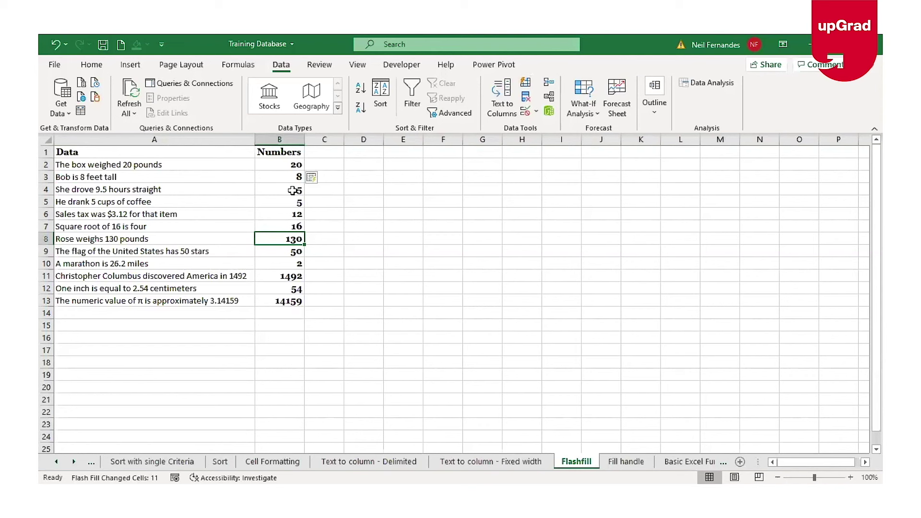
pyautogui.click(287, 192)
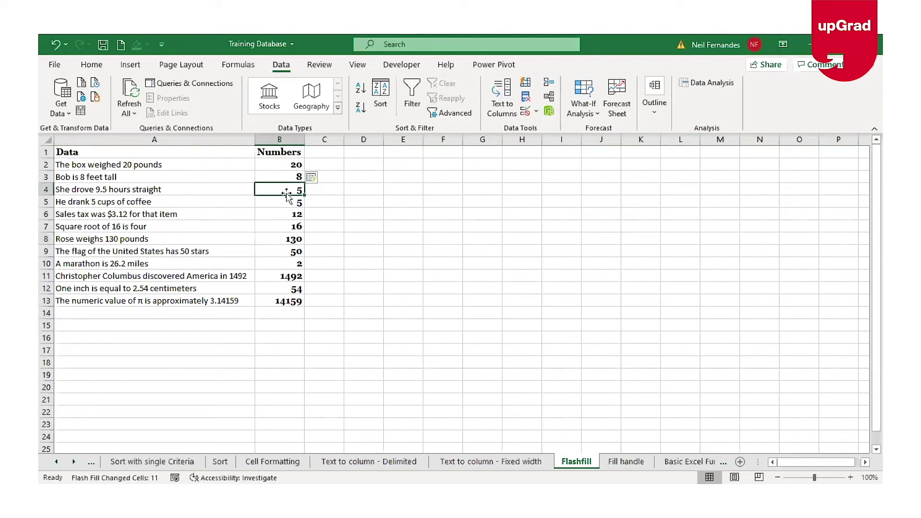
# Step: Correct the flash-filled value in B4 to 9.5 and check the Sales tax number in B6
pyautogui.press('F2')
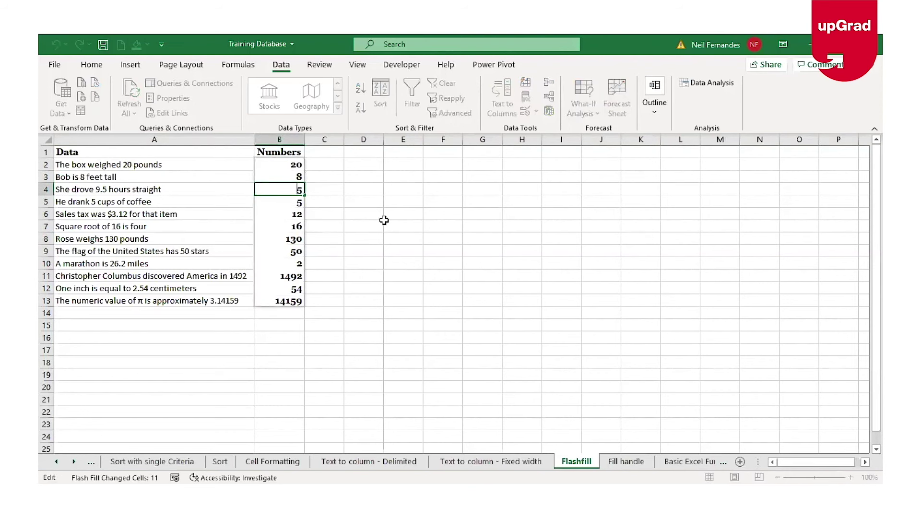
pyautogui.press('Left')
pyautogui.write('9.')
pyautogui.press('Return')
pyautogui.click(286, 215)
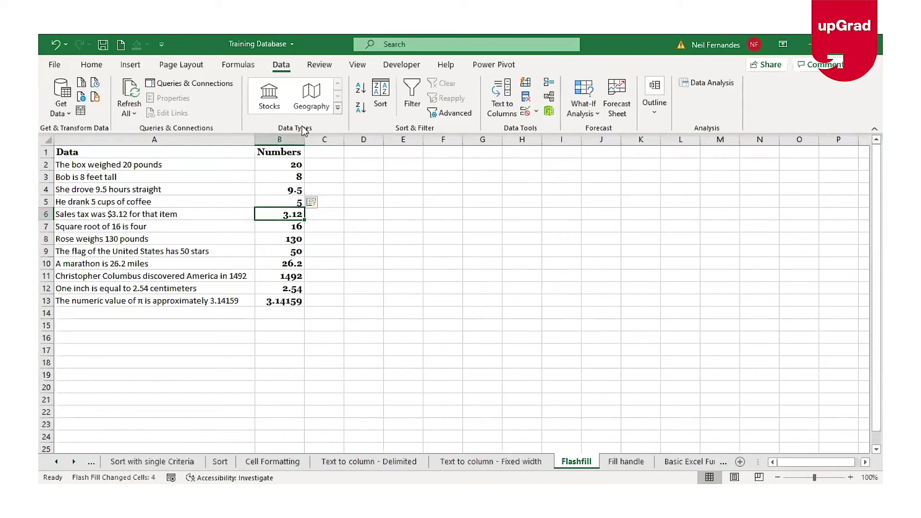
# Step: Change the weight in the A2 sentence to 150 pounds and check the number beside it in B2
pyautogui.doubleClick(126, 164)
pyautogui.press('BackSpace')
pyautogui.press('BackSpace')
pyautogui.write('150')
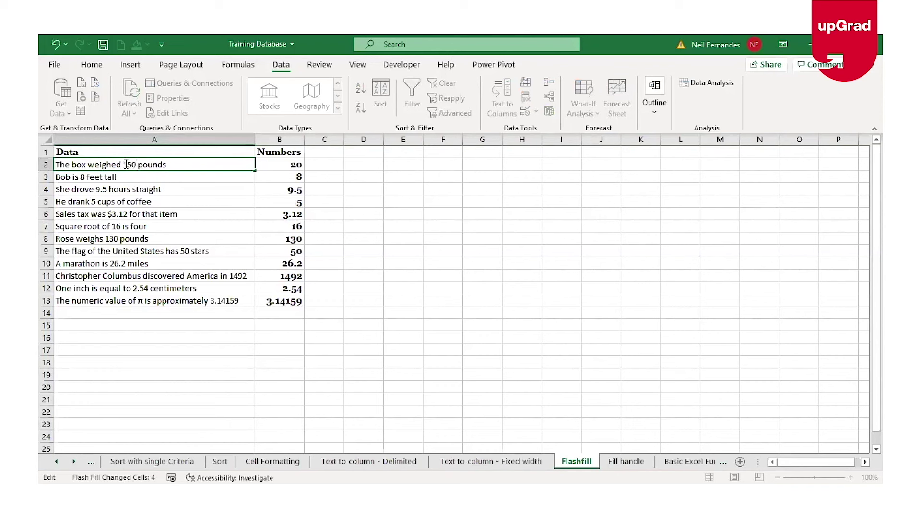
pyautogui.press('Return')
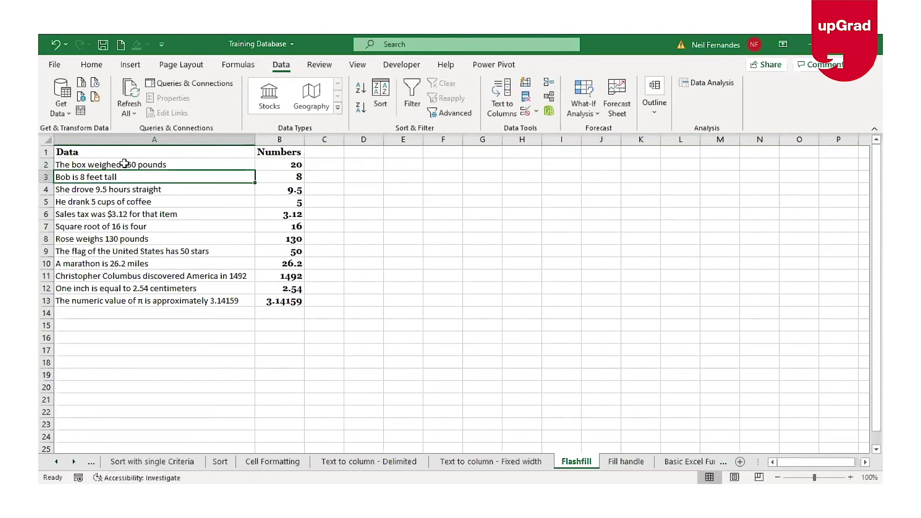
pyautogui.press('Up')
pyautogui.press('Right')
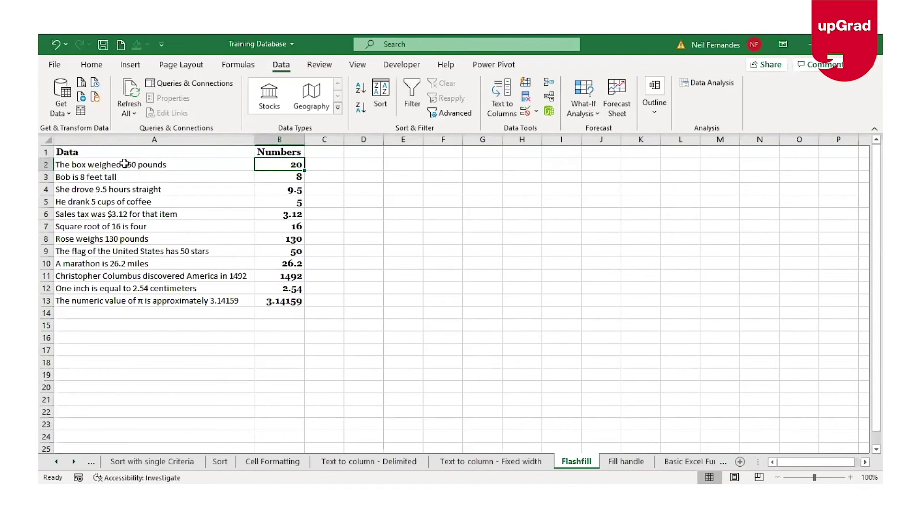
# Step: Compare the Text to column - Delimited sheet with the Flashfill sheet, ending on the Text to column - Fixed width sheet
pyautogui.hotkey('ctrl', 'pageup')
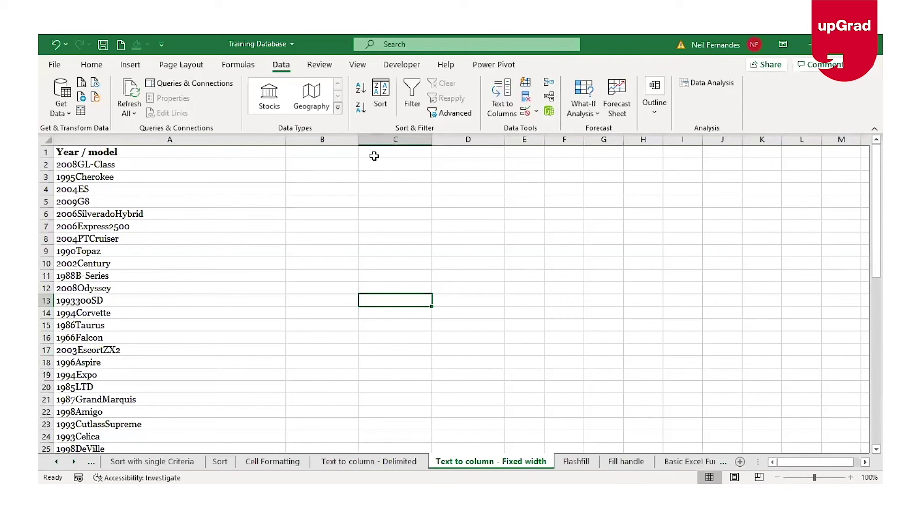
pyautogui.click(85, 152)
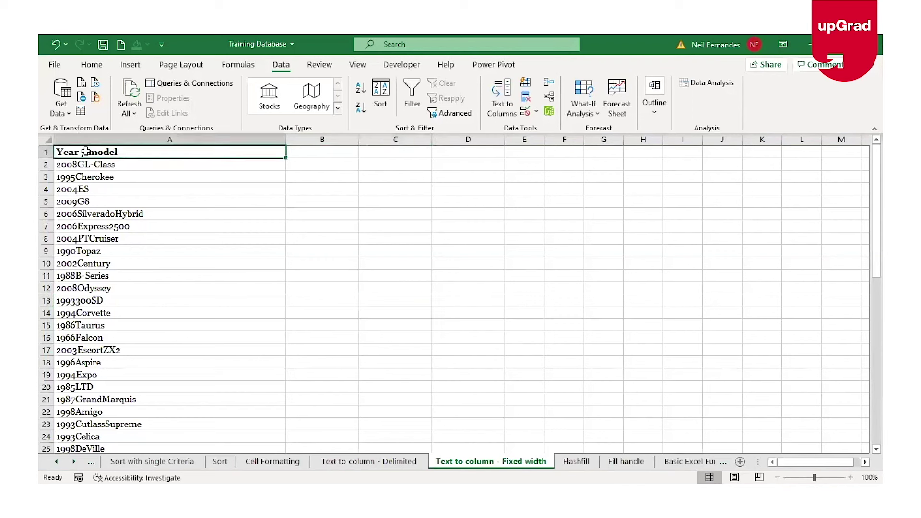
pyautogui.click(369, 462)
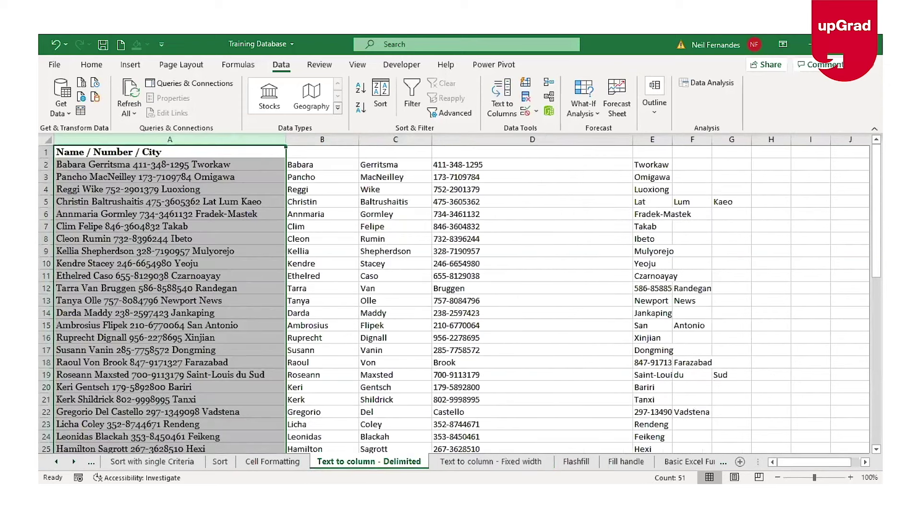
pyautogui.click(576, 462)
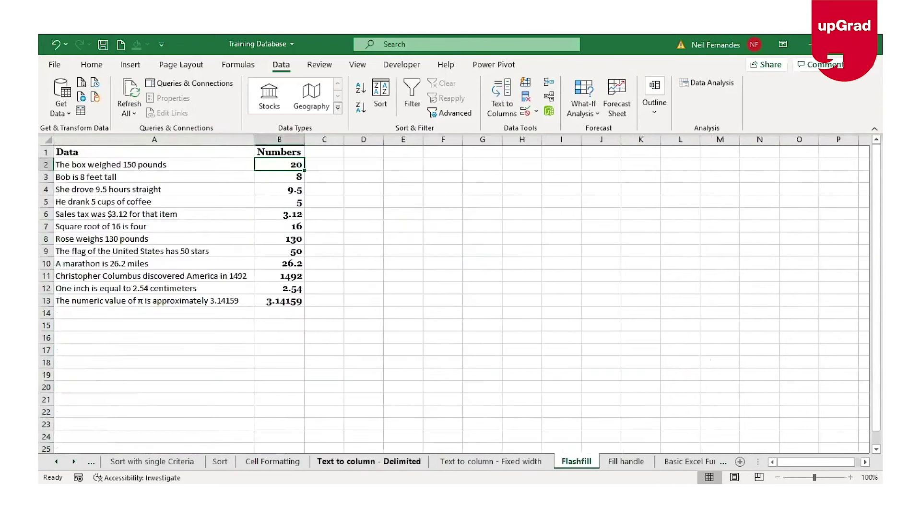
pyautogui.click(362, 463)
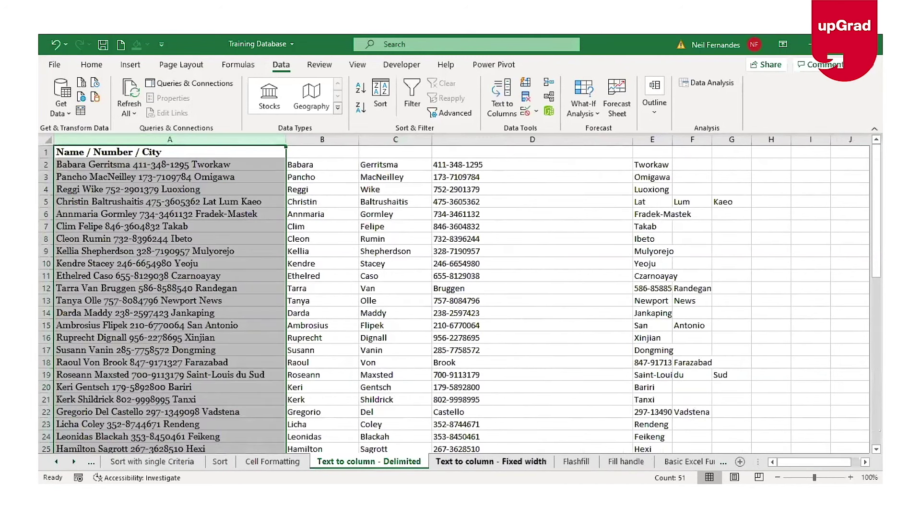
pyautogui.click(491, 462)
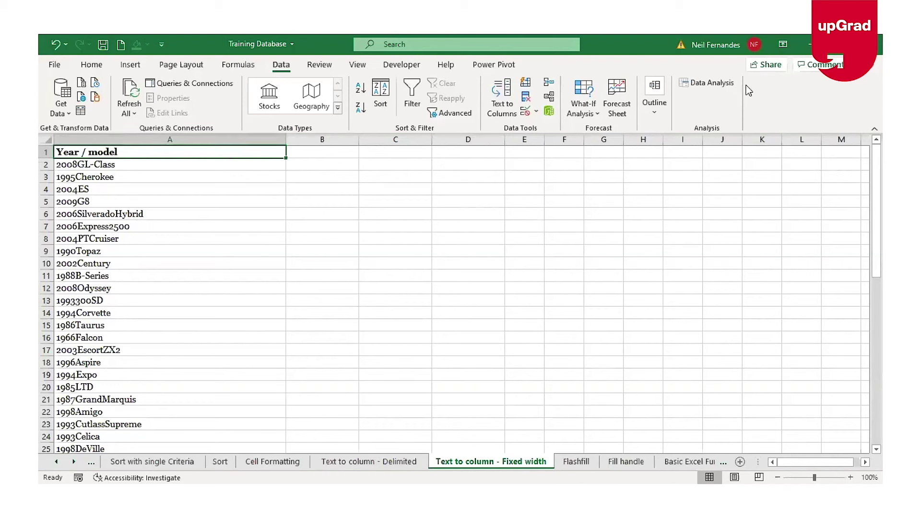
# Step: Examine how the year and model are joined in the first entries of column A, from A2 down
pyautogui.click(172, 165)
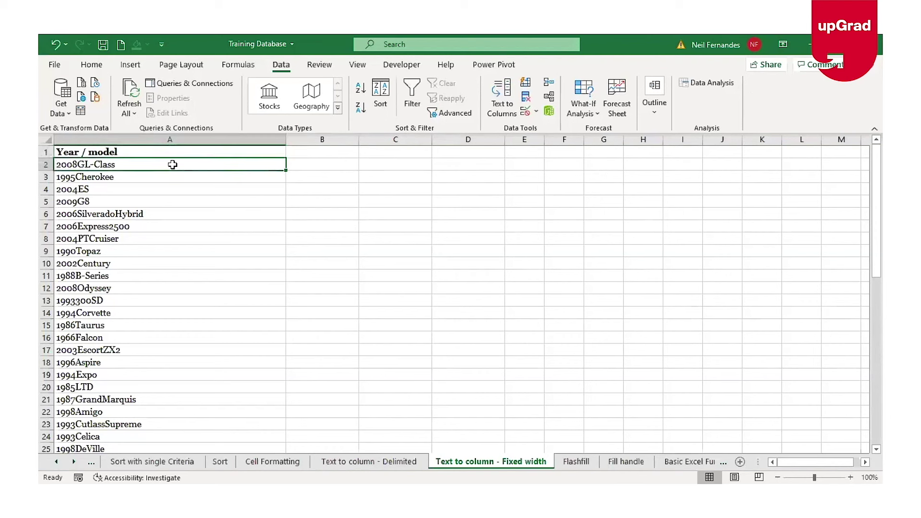
pyautogui.press('Down')
pyautogui.press('Down')
pyautogui.press('Down')
pyautogui.press('Down')
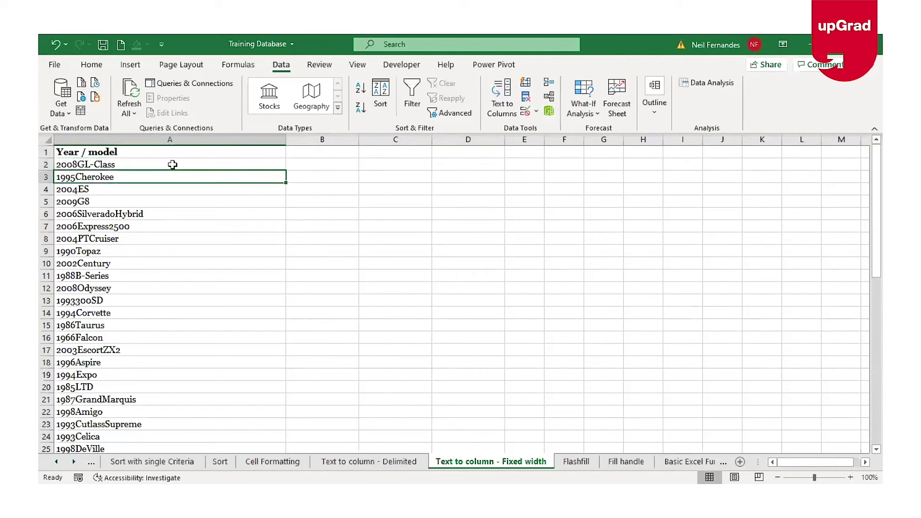
pyautogui.press('Up')
pyautogui.press('Up')
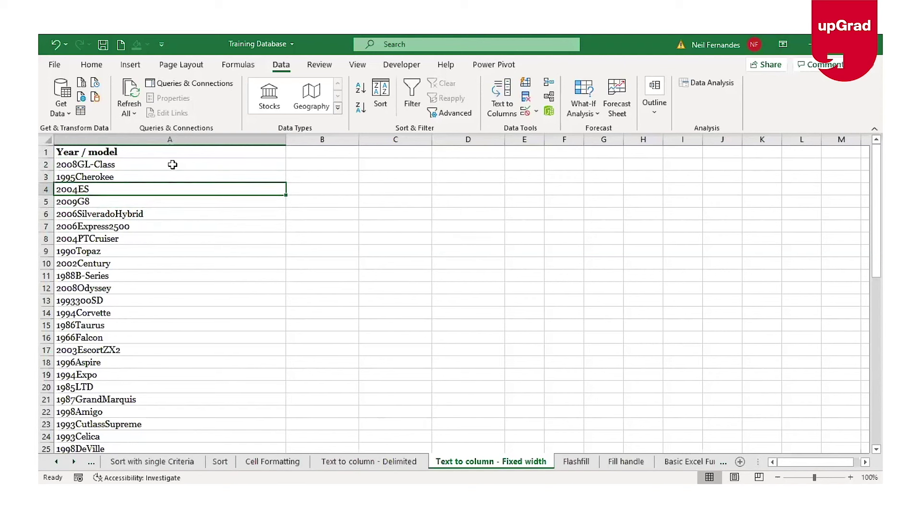
pyautogui.press('Up')
pyautogui.press('Up')
pyautogui.press('Right')
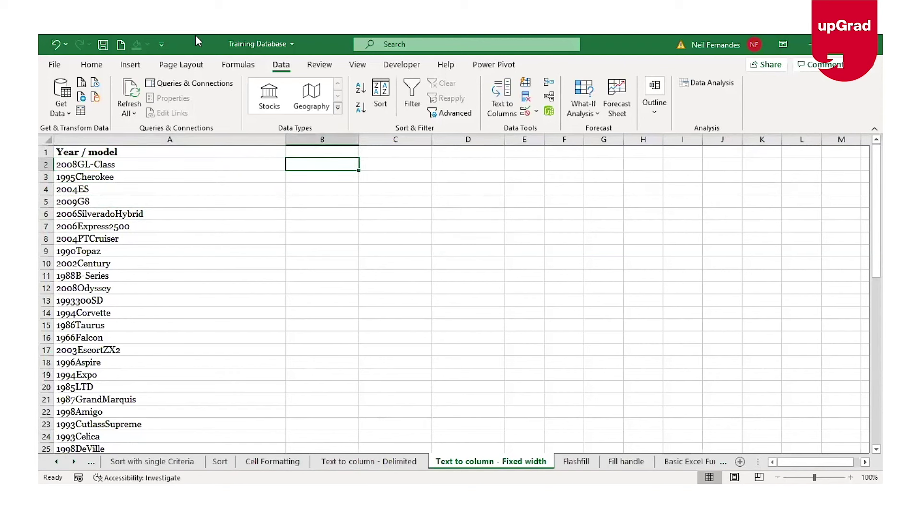
# Step: Start Text to Columns on the Year / model entries A2:A51 with the Fixed width data type and continue to the column breaks
pyautogui.click(62, 165)
pyautogui.hotkey('ctrl', 'shift', 'Down')
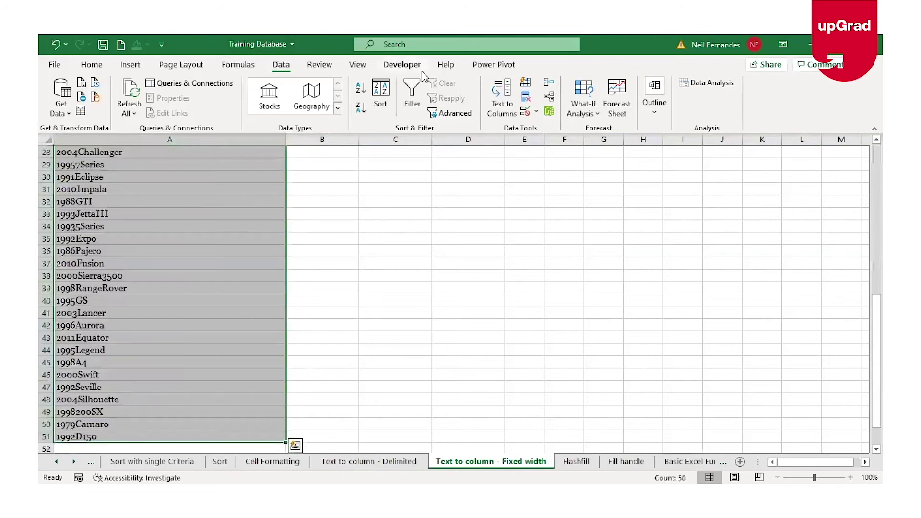
pyautogui.click(514, 100)
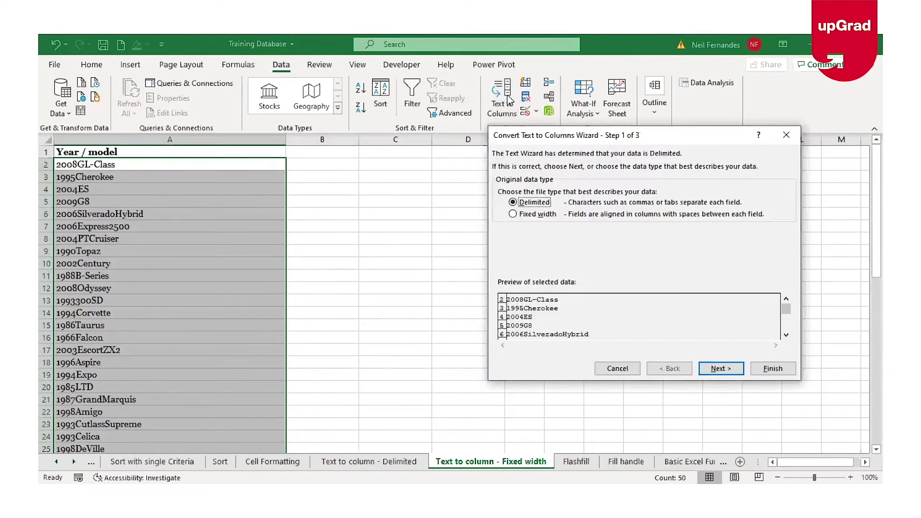
pyautogui.click(522, 214)
pyautogui.click(735, 372)
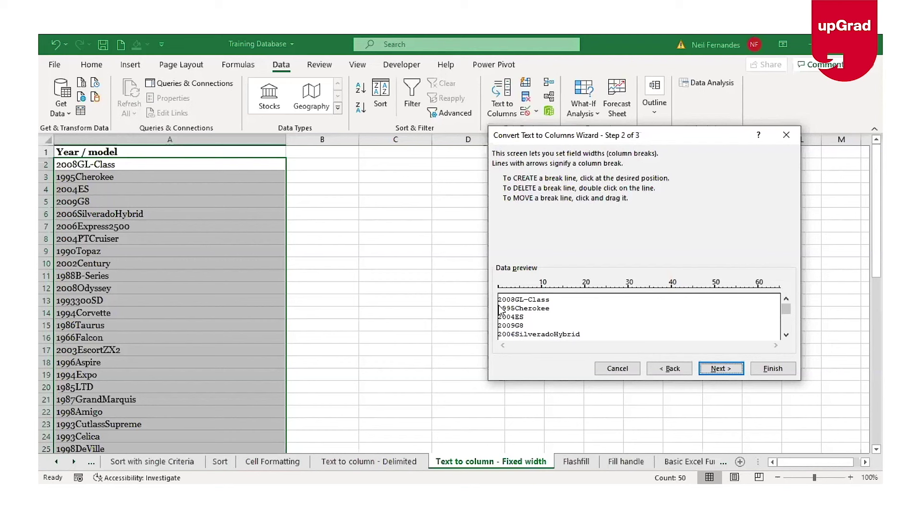
# Step: Place a column break after the four-digit year, at character position 4, and finish the conversion
pyautogui.click(533, 300)
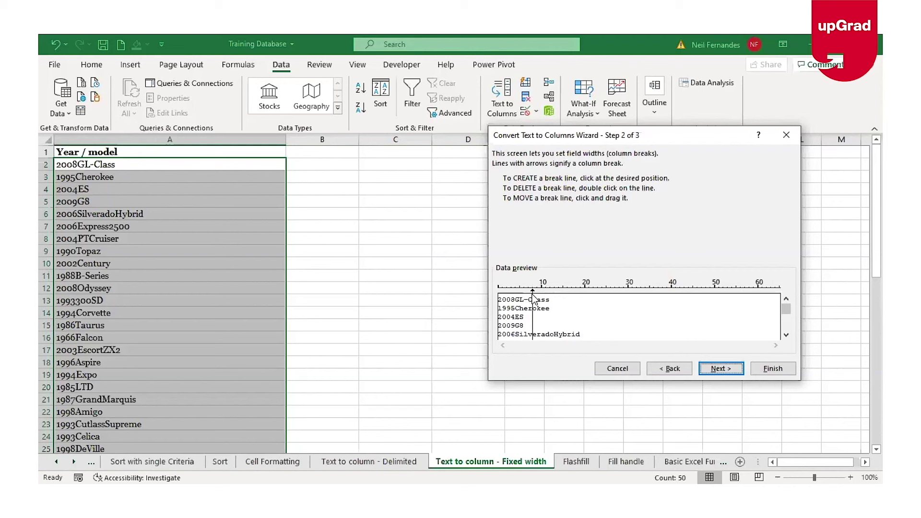
pyautogui.moveTo(533, 300); pyautogui.dragTo(515, 302)
pyautogui.click(772, 368)
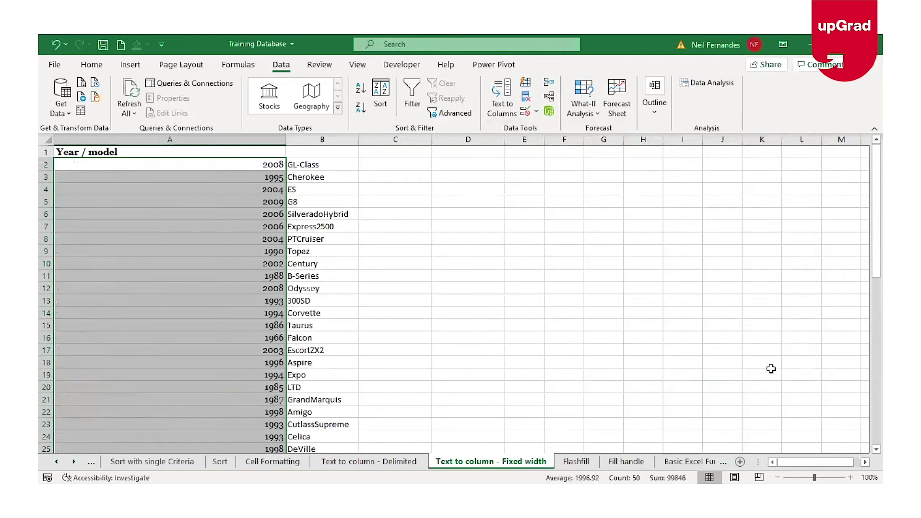